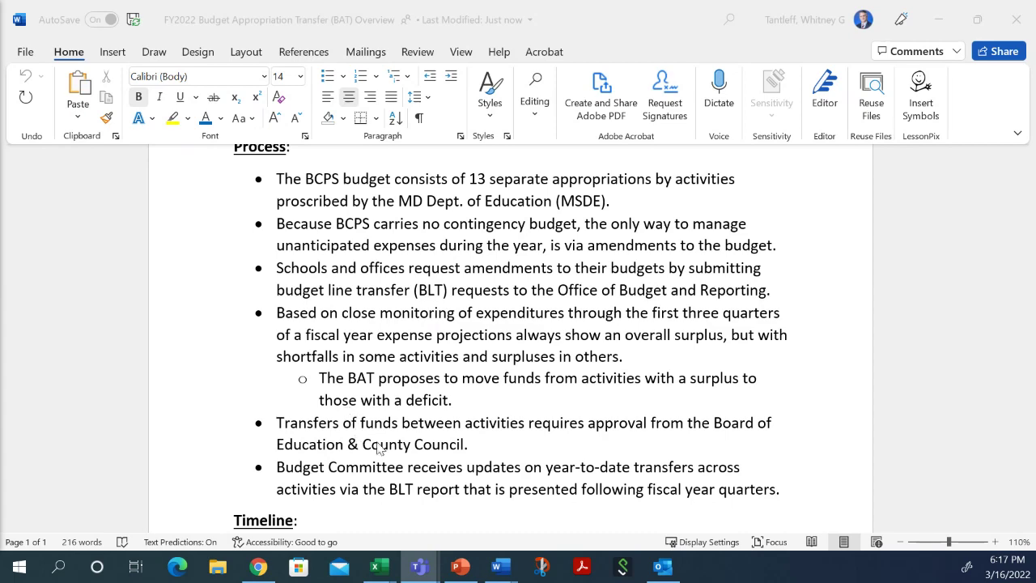
Correct the year in the Timeline entry for presenting the BAT to the Board so it reads April 5, 2022
{"action": "scroll", "coordinate": [382, 448], "scroll_direction": "down", "scroll_amount": 1}
{"action": "scroll", "coordinate": [381, 447], "scroll_direction": "down", "scroll_amount": 3}
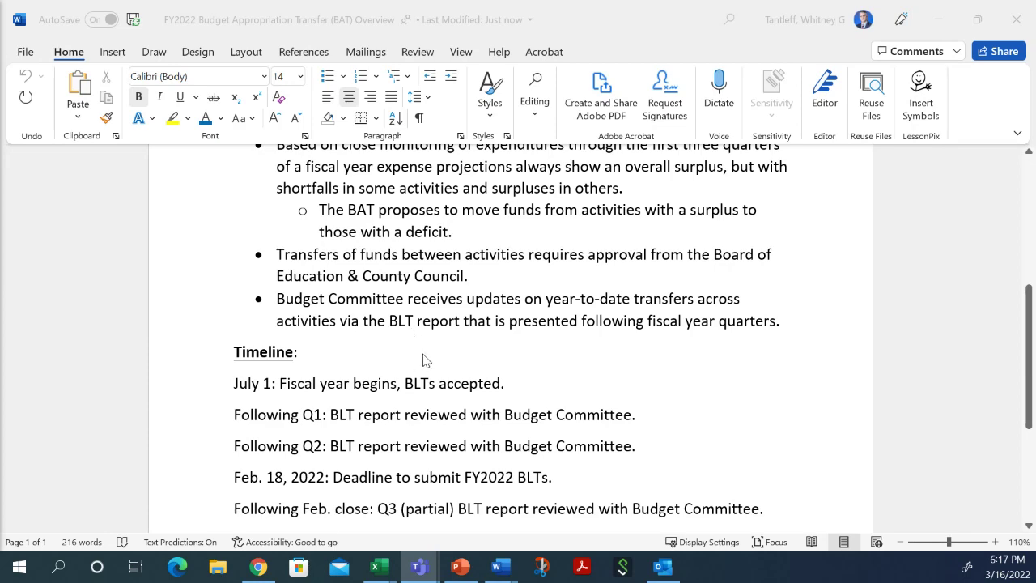
{"action": "scroll", "coordinate": [430, 361], "scroll_direction": "down", "scroll_amount": 2}
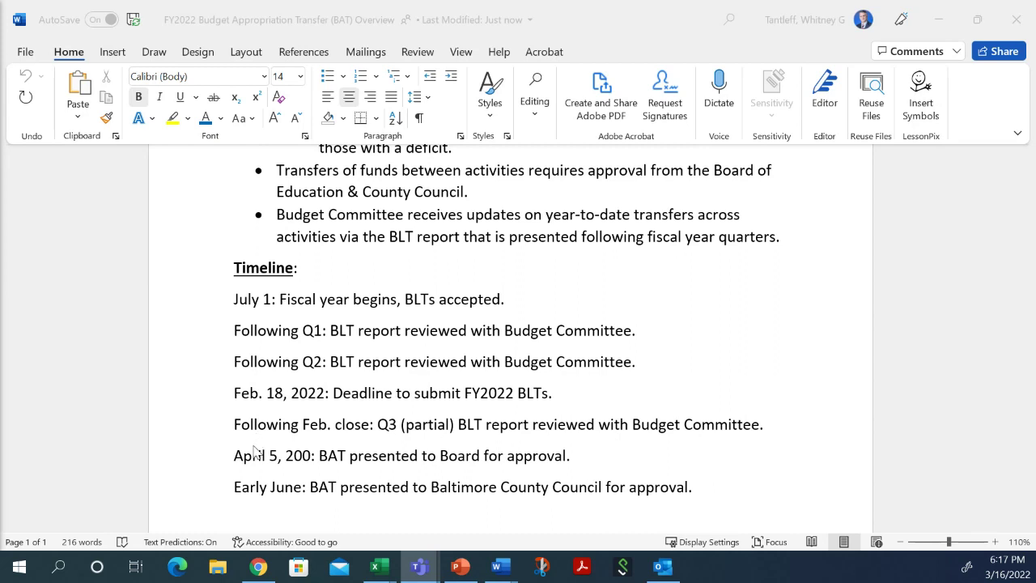
{"action": "scroll", "coordinate": [360, 496], "scroll_direction": "down", "scroll_amount": 2}
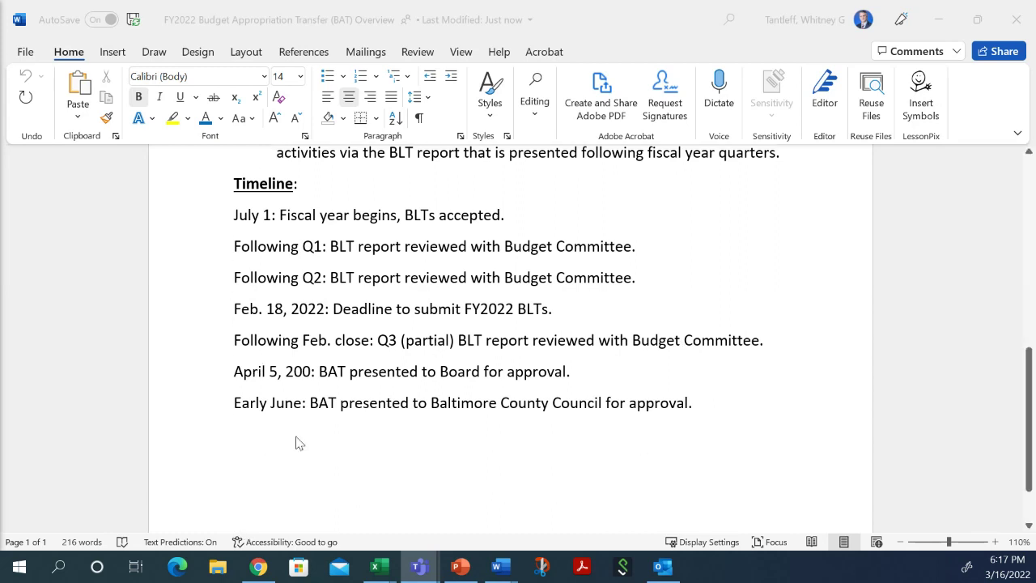
{"action": "left_click", "coordinate": [305, 384]}
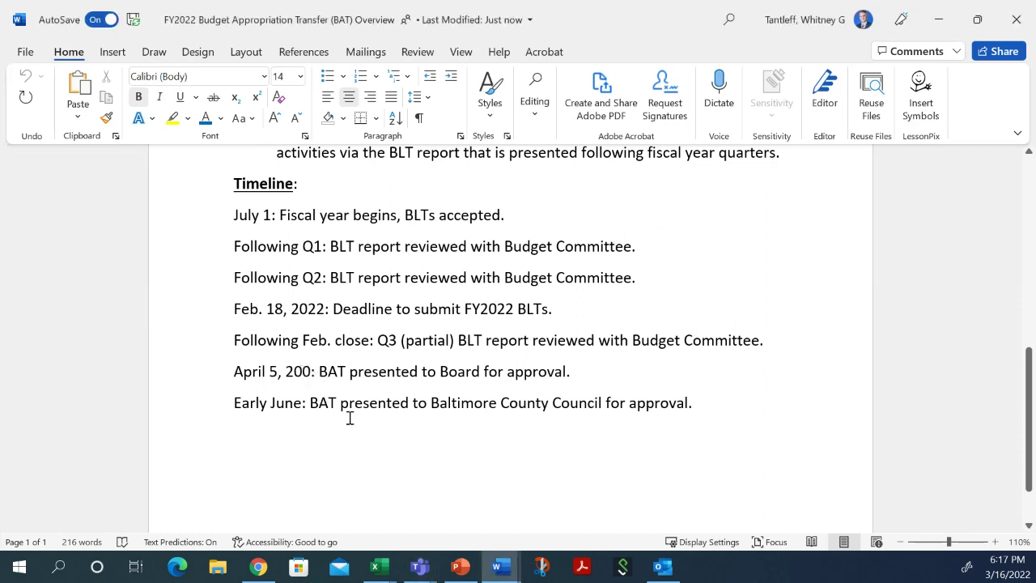
{"action": "left_click", "coordinate": [312, 370]}
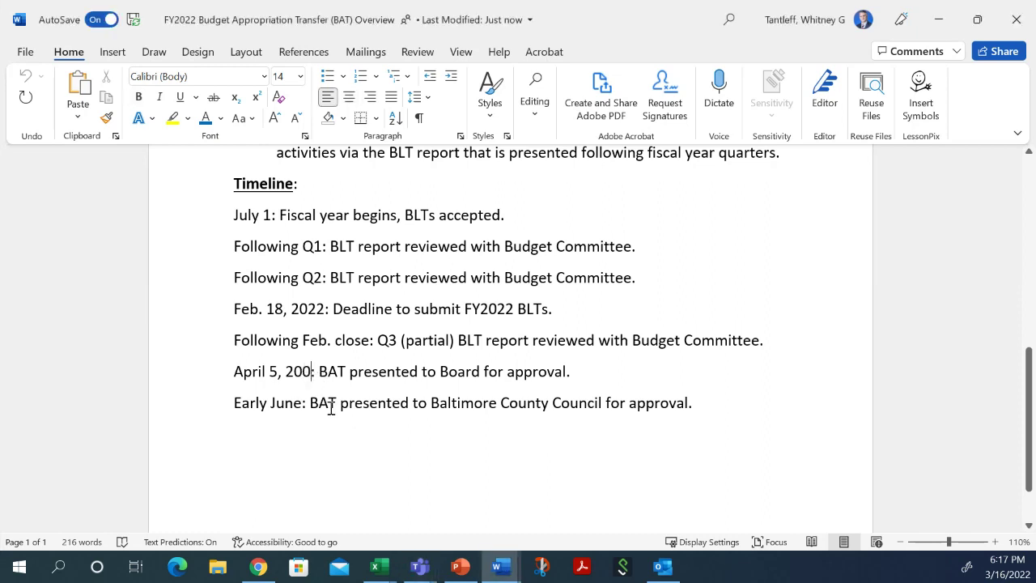
{"action": "key", "text": "BackSpace"}
{"action": "type", "text": "22"}
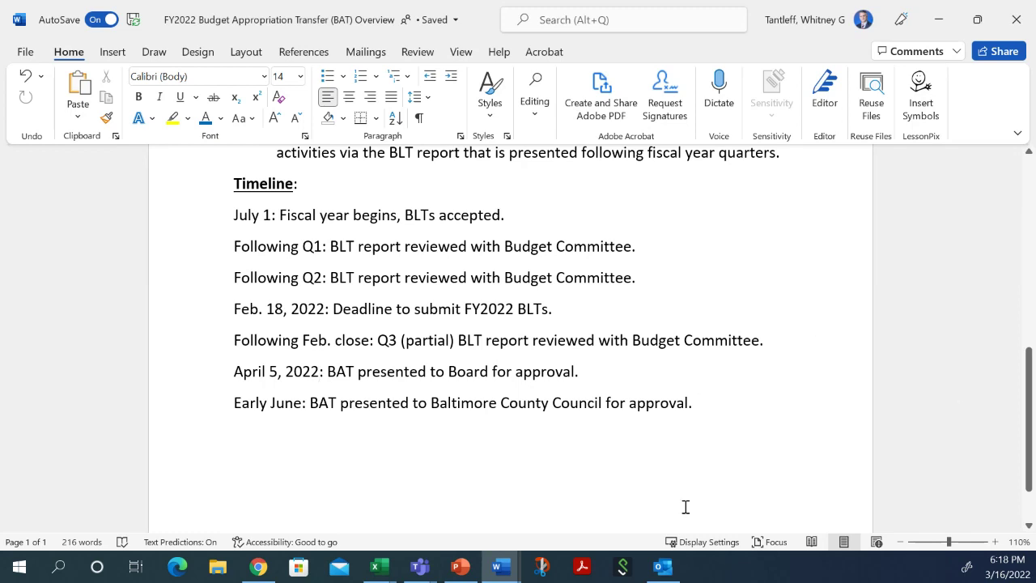
Show the ESSA Financial Transparency Reporting PDF, and maximize the BCPS combined Excel workbook on the Where the Money Goes sheet
{"action": "mouse_move", "coordinate": [387, 569]}
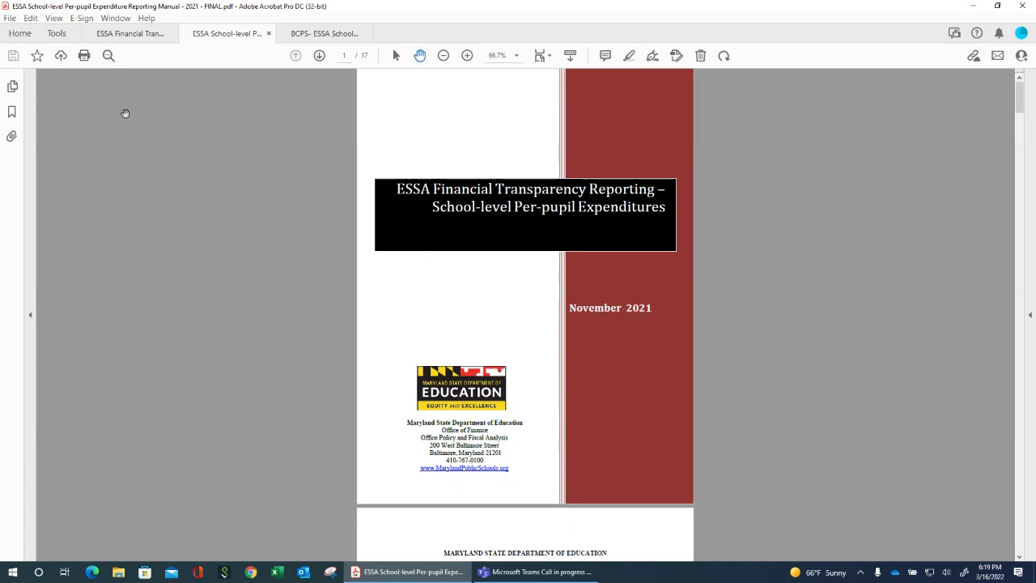
{"action": "left_click", "coordinate": [121, 34]}
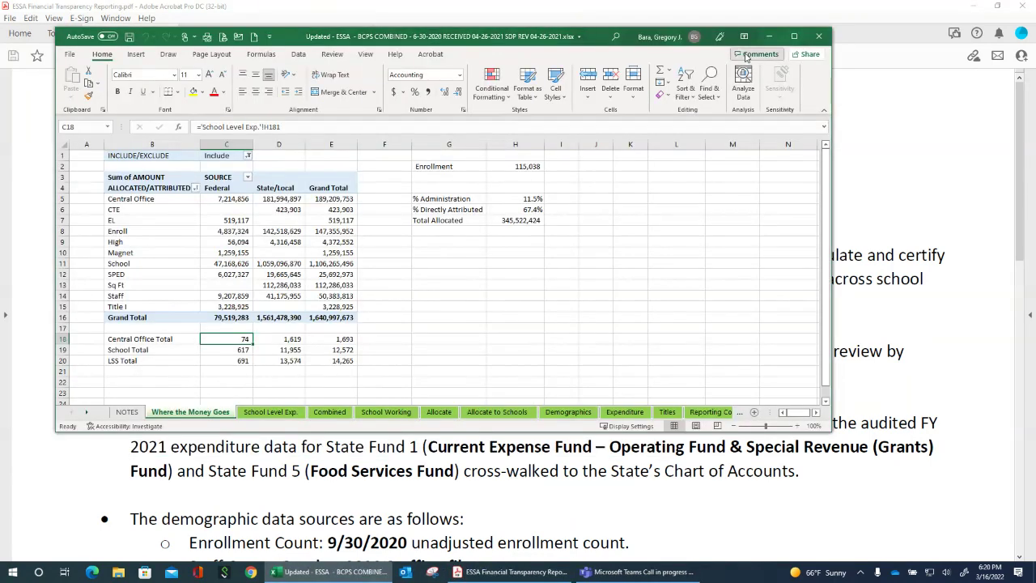
{"action": "double_click", "coordinate": [797, 37]}
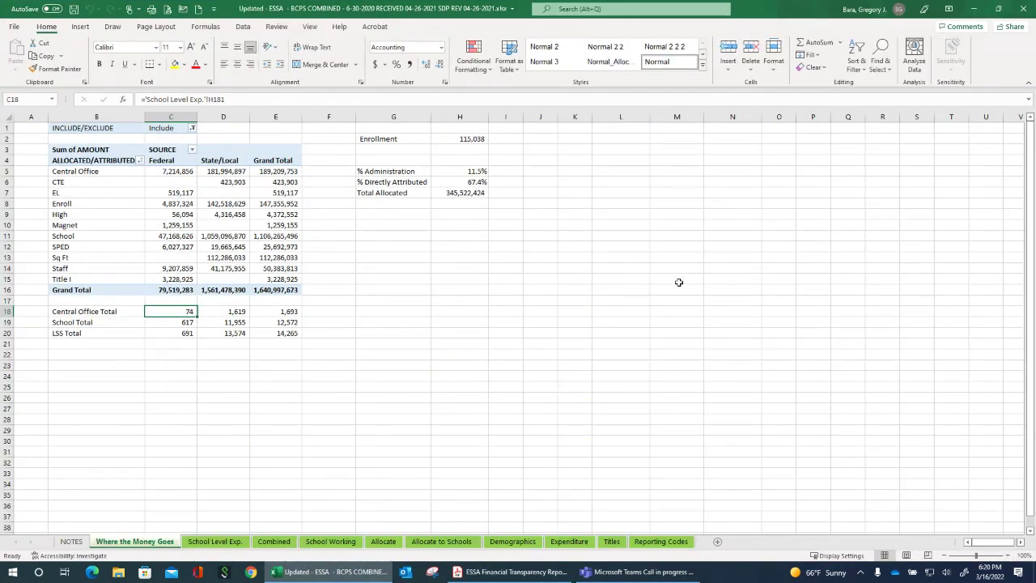
{"action": "left_click", "coordinate": [560, 321]}
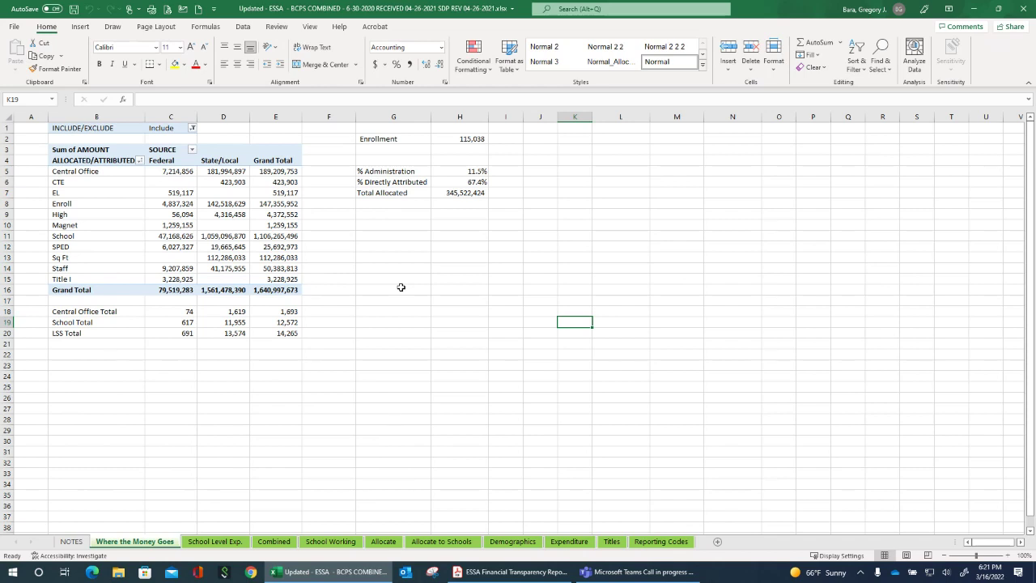
Switch to Acrobat and review the ESSA reporting manual, the FY2020 per-pupil report and the key points document
{"action": "left_click", "coordinate": [533, 573]}
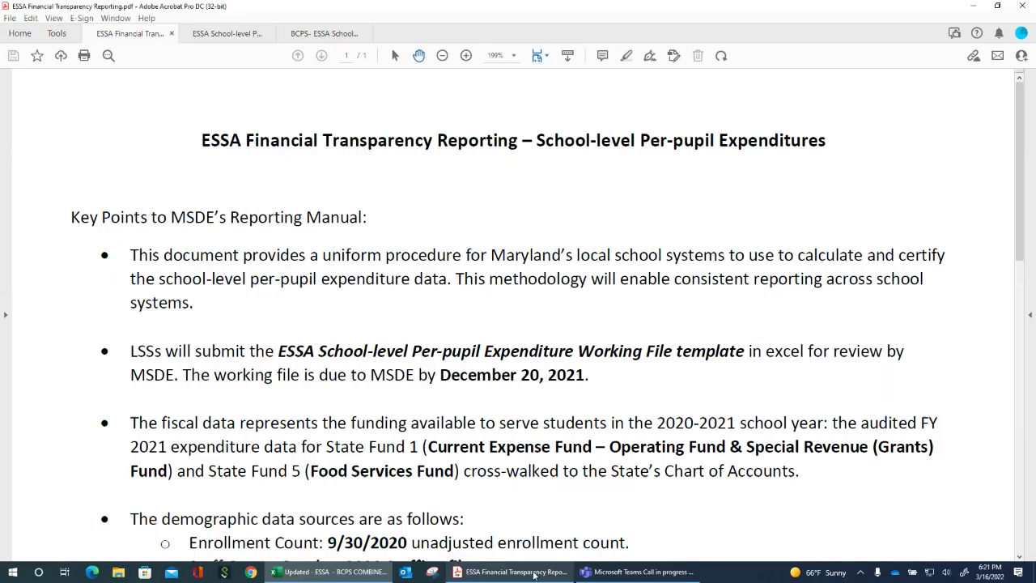
{"action": "left_click", "coordinate": [221, 36]}
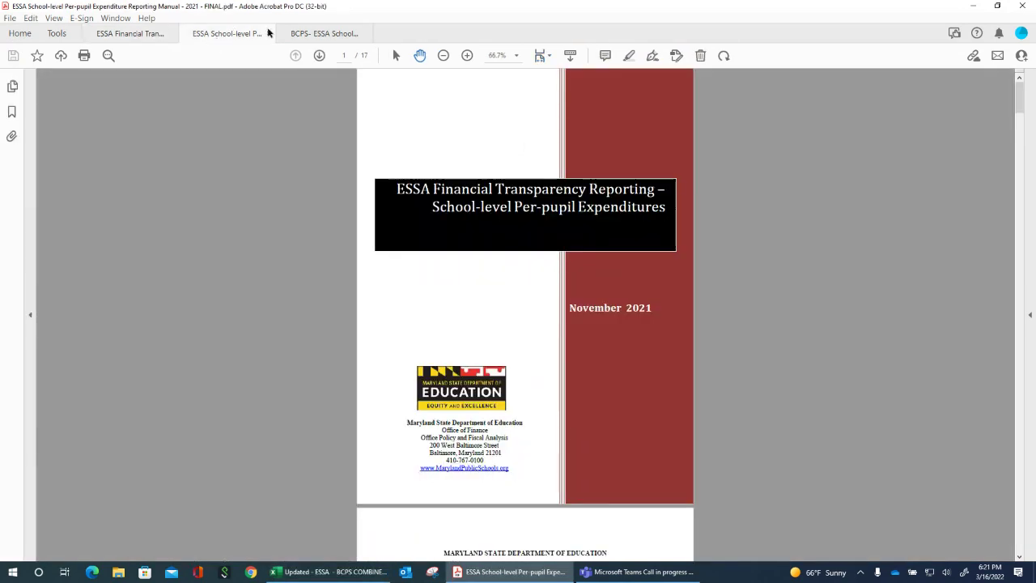
{"action": "left_click", "coordinate": [316, 33]}
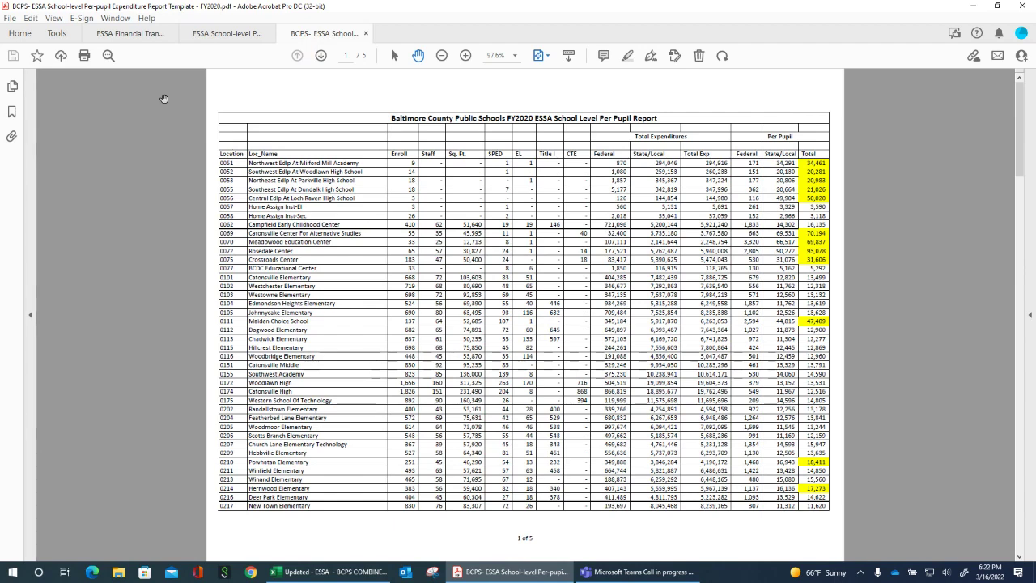
{"action": "left_click", "coordinate": [216, 37]}
{"action": "left_click", "coordinate": [153, 37]}
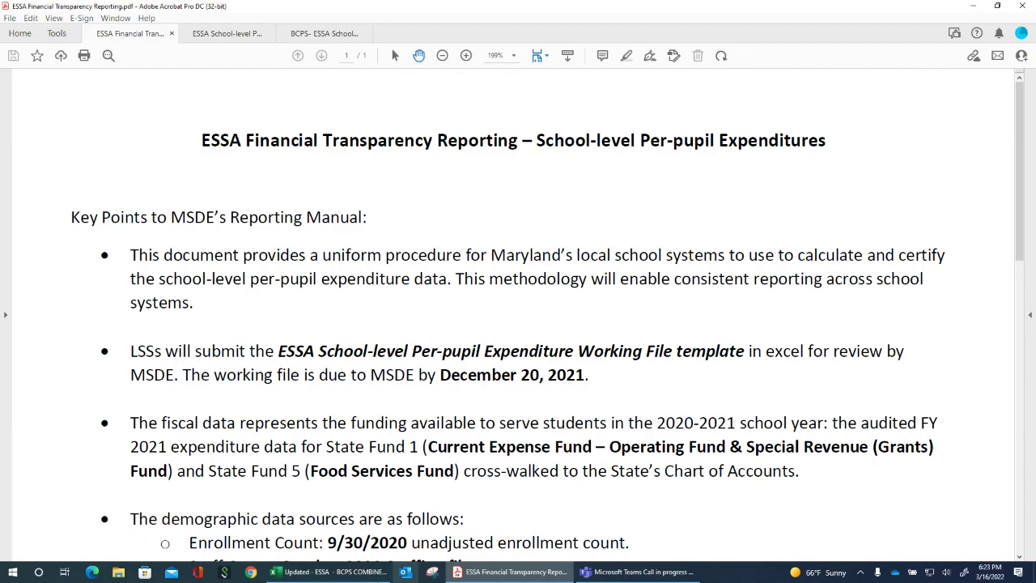
Switch to the Excel workbook and examine the Expenditure sheet's fund totals and its columns back to the first one
{"action": "left_click", "coordinate": [348, 571]}
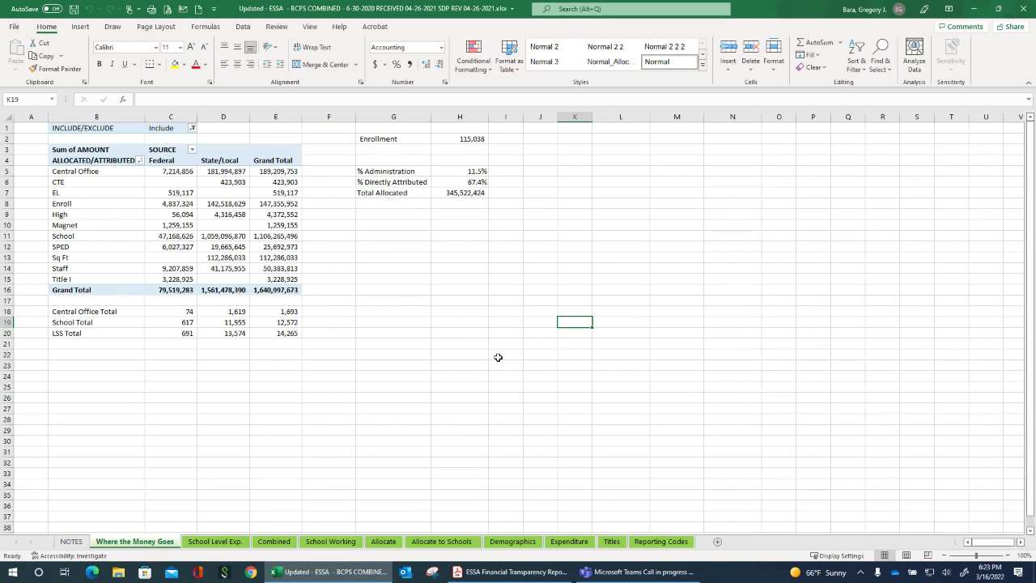
{"action": "left_click", "coordinate": [468, 373]}
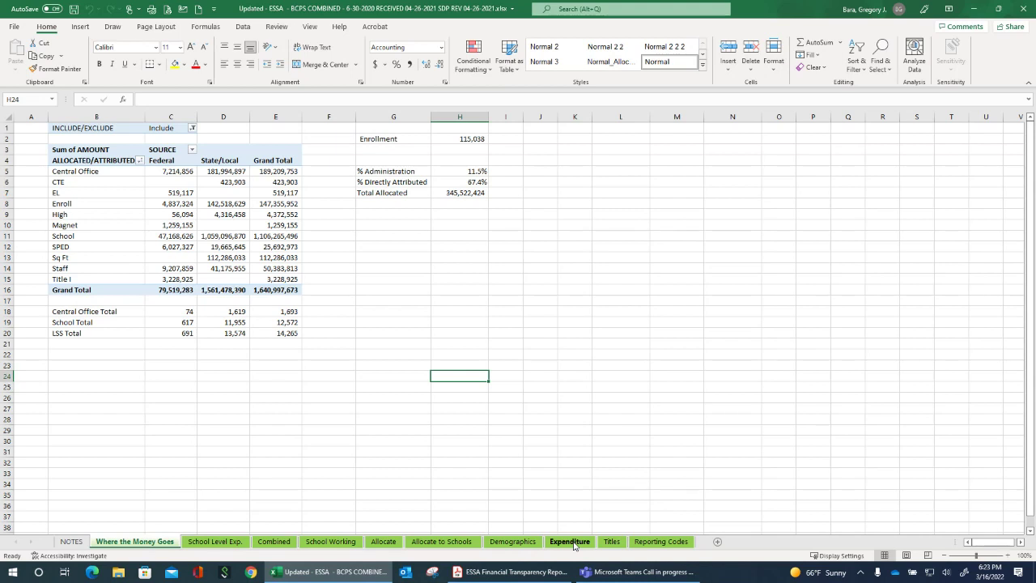
{"action": "left_click", "coordinate": [572, 541]}
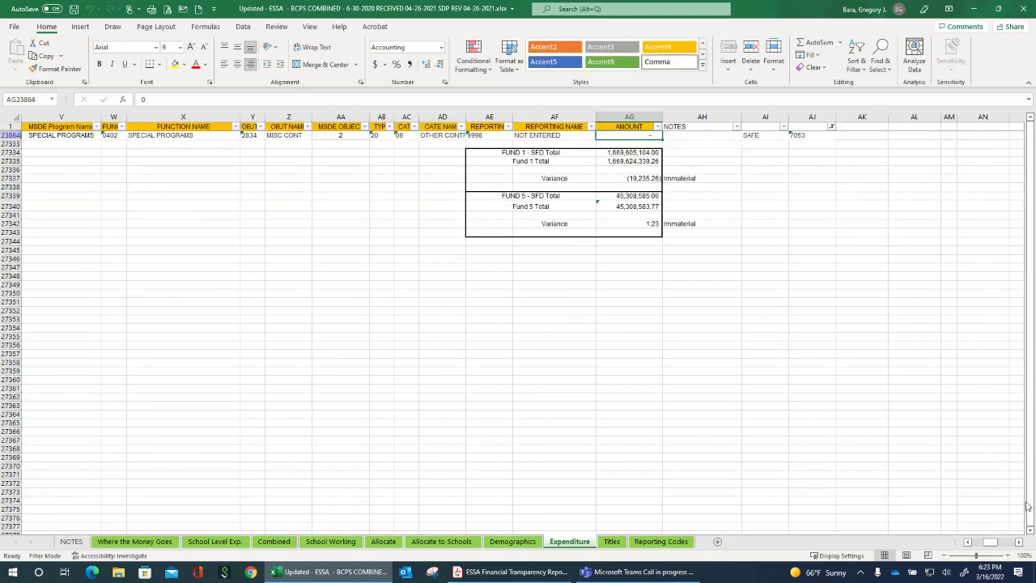
{"action": "left_click", "coordinate": [1028, 438]}
{"action": "left_click_drag", "start_coordinate": [994, 543], "coordinate": [948, 530]}
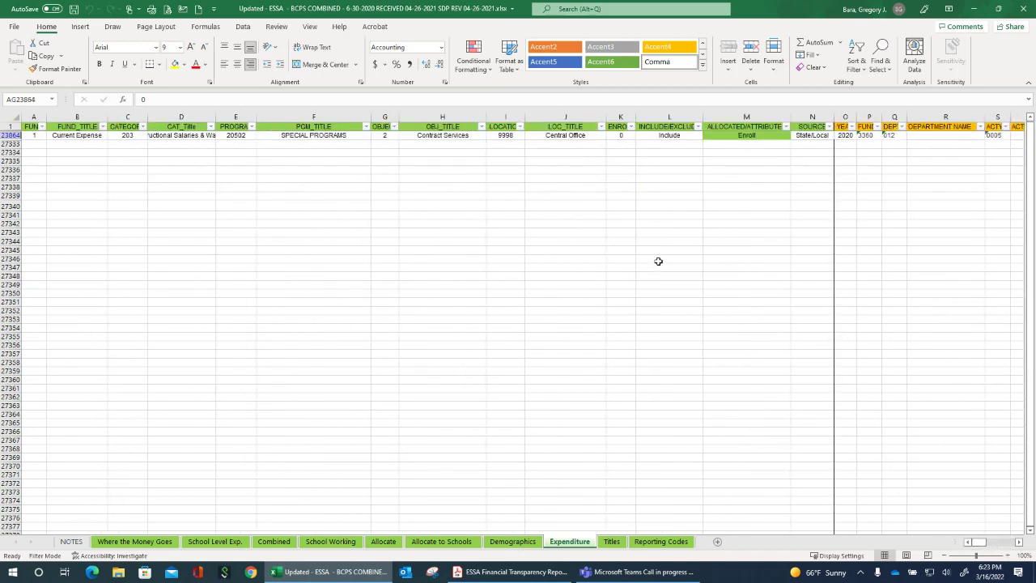
{"action": "left_click", "coordinate": [1019, 542]}
{"action": "left_click_drag", "start_coordinate": [1018, 543], "coordinate": [969, 546]}
Try to unhide the rows between header row 1 and row 23864 on the Expenditure sheet
{"action": "left_click_drag", "start_coordinate": [11, 127], "coordinate": [11, 135]}
{"action": "right_click", "coordinate": [16, 136]}
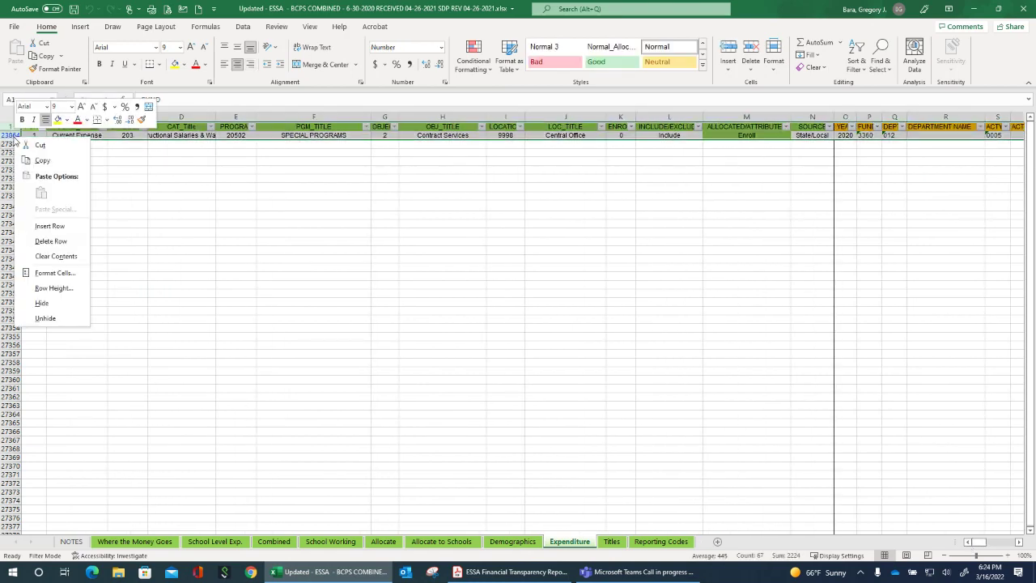
{"action": "left_click", "coordinate": [61, 317]}
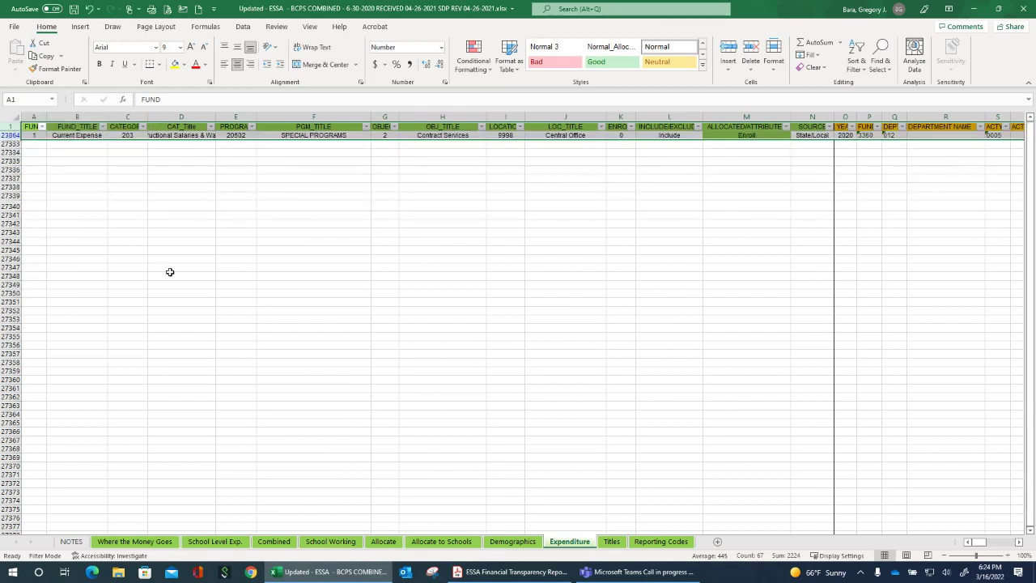
{"action": "key", "text": "Scroll_Lock"}
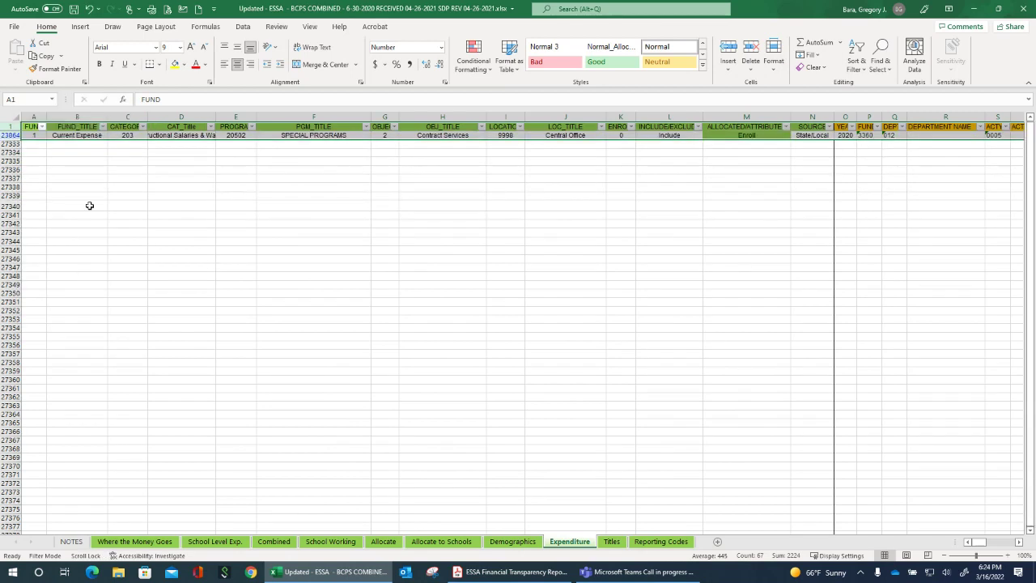
{"action": "left_click", "coordinate": [88, 205]}
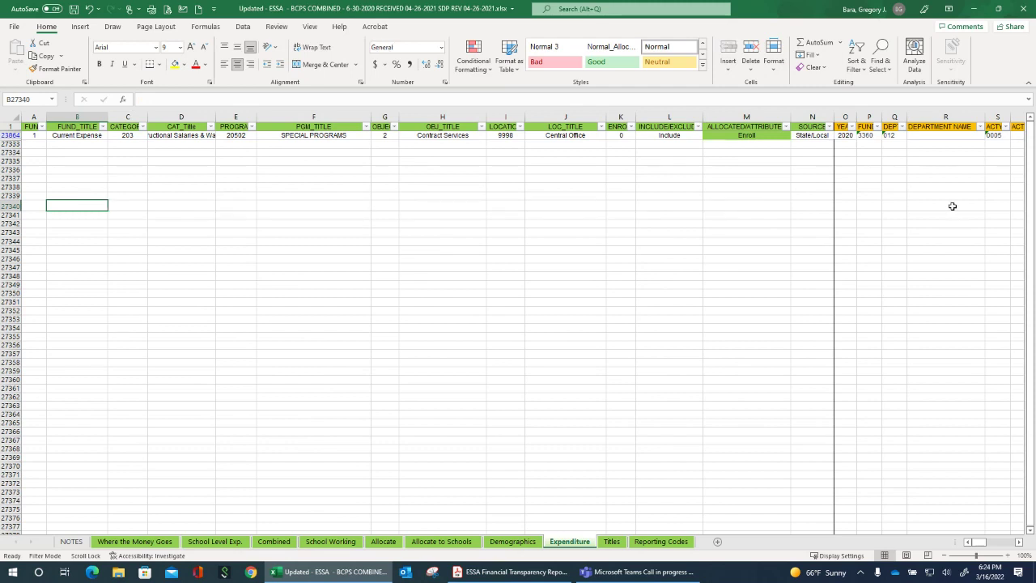
Switch to Acrobat and look through the school rows and highlighted per-pupil totals in the FY2020 per-pupil report
{"action": "left_click", "coordinate": [492, 572]}
{"action": "left_click", "coordinate": [324, 33]}
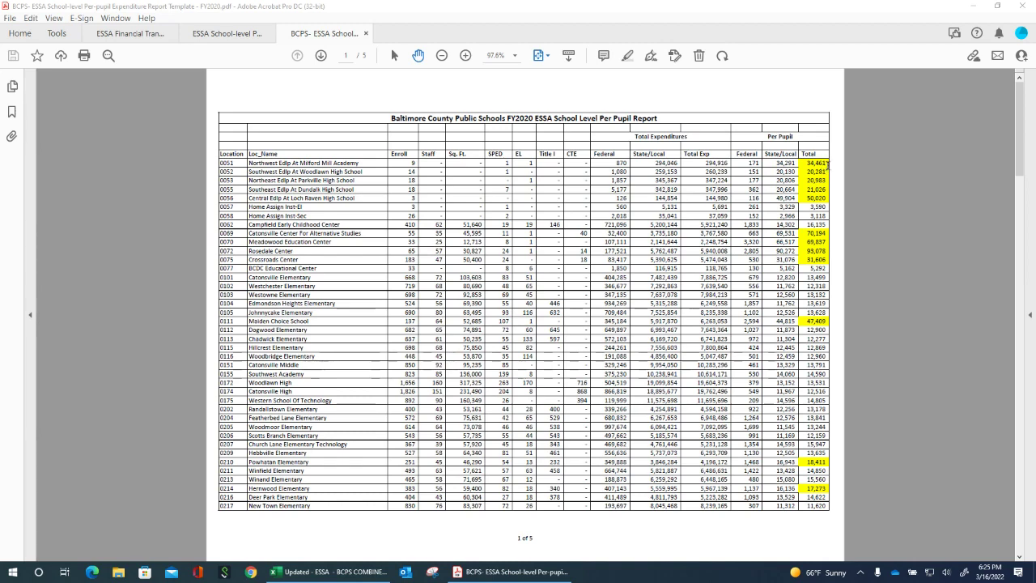
{"action": "scroll", "coordinate": [821, 170], "scroll_direction": "down", "scroll_amount": 3}
{"action": "scroll", "coordinate": [822, 172], "scroll_direction": "down", "scroll_amount": 3}
{"action": "scroll", "coordinate": [822, 173], "scroll_direction": "up", "scroll_amount": 6}
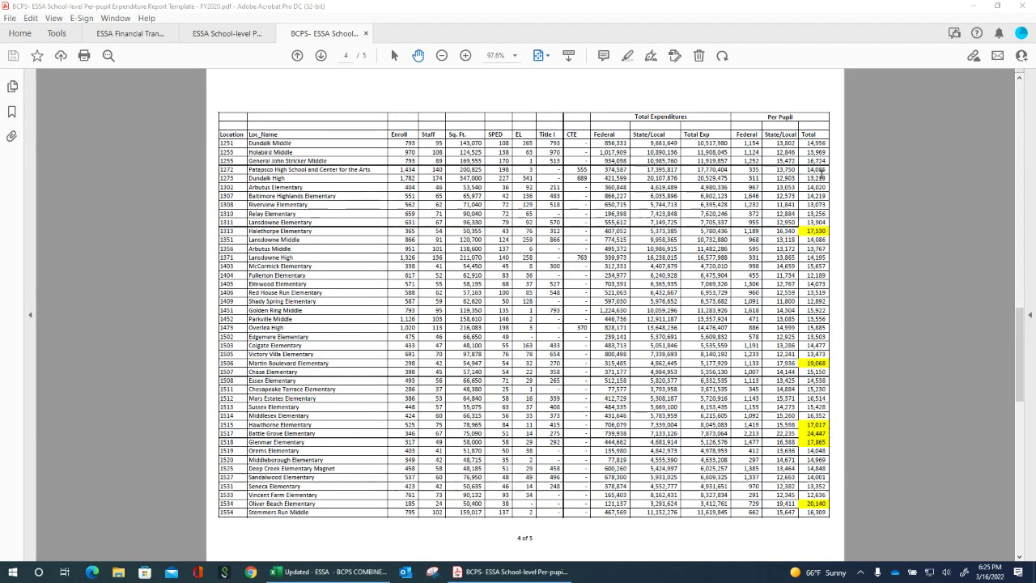
{"action": "scroll", "coordinate": [822, 172], "scroll_direction": "up", "scroll_amount": 2}
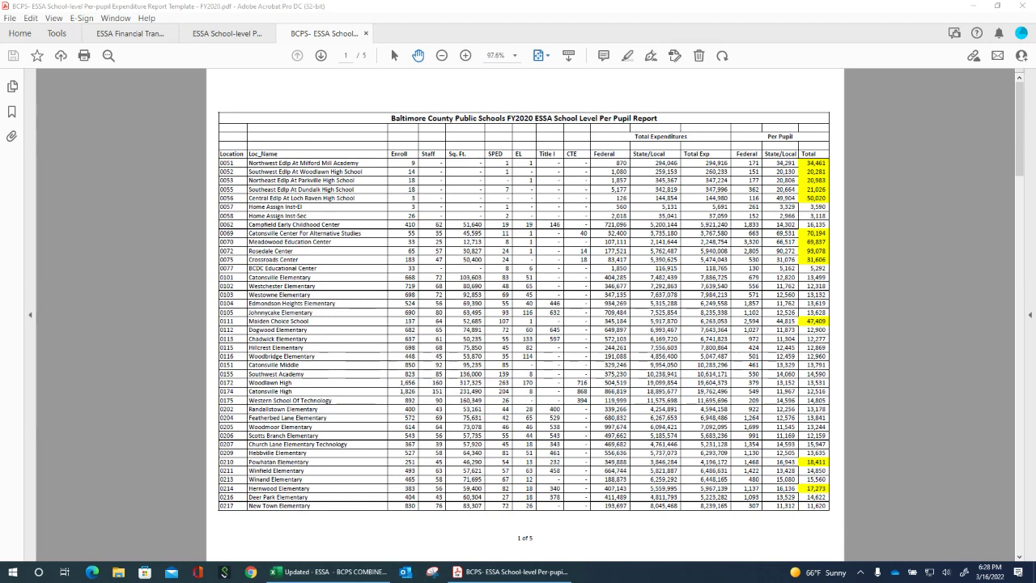
Check the Expenditure sheet in Excel and return to the first page of the FY2020 per-pupil report in Acrobat
{"action": "left_click", "coordinate": [369, 572]}
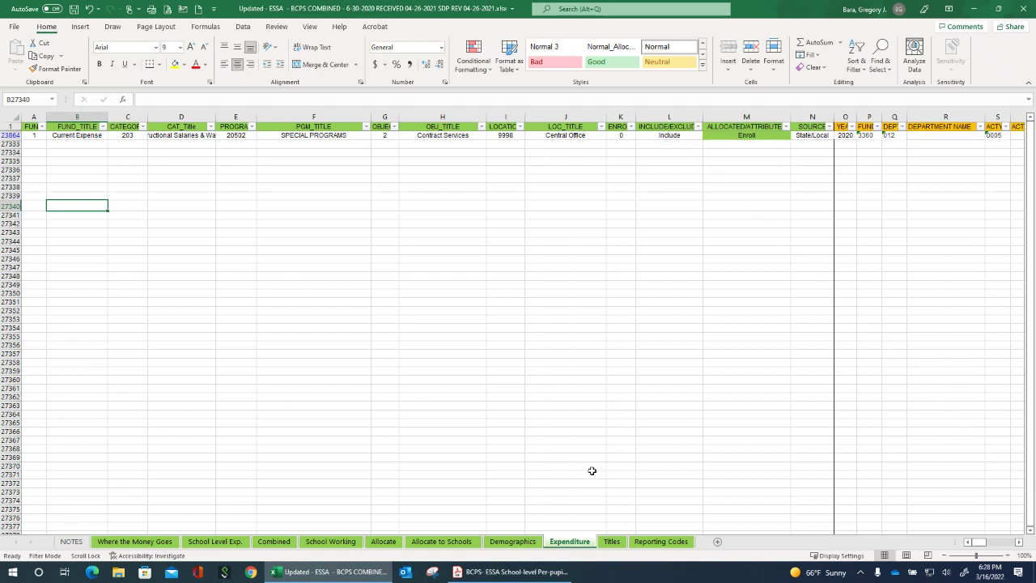
{"action": "left_click", "coordinate": [455, 573]}
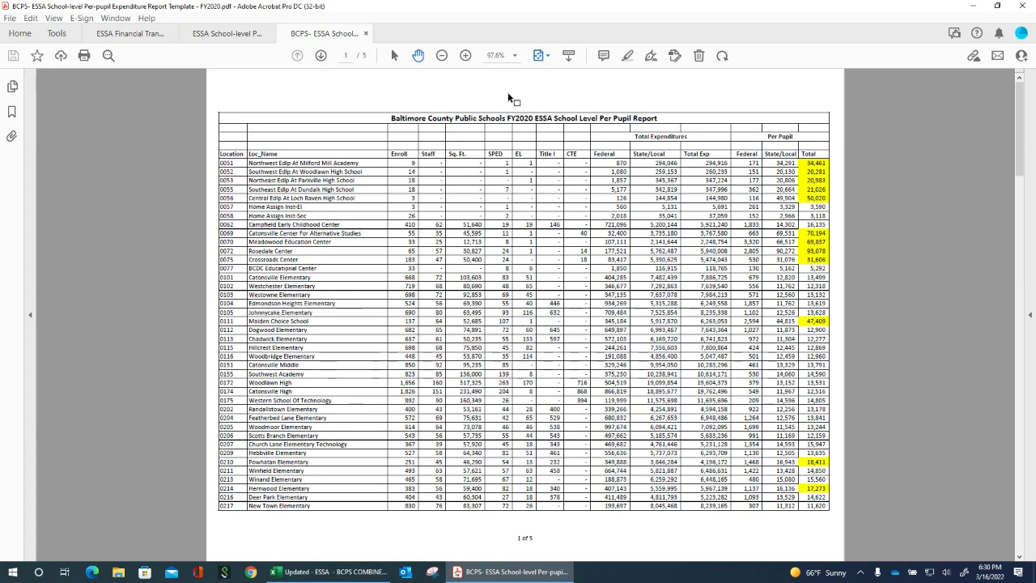
{"action": "key", "text": "XF86AudioLowerVolume"}
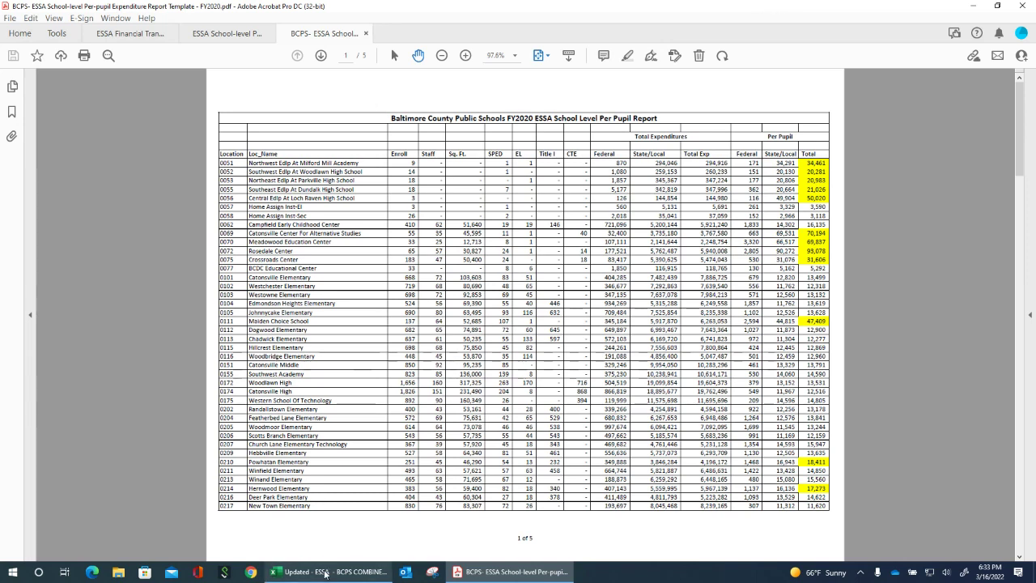
Switch to the Excel workbook and maximize its window to show the Expenditure sheet's detail rows
{"action": "mouse_move", "coordinate": [325, 572]}
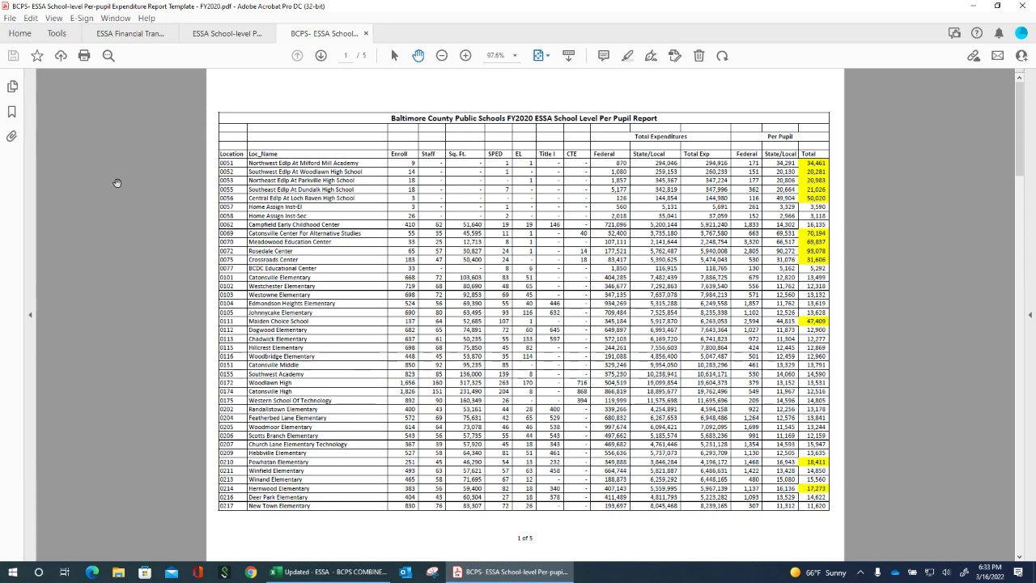
{"action": "left_click", "coordinate": [328, 574]}
{"action": "key", "text": "alt+F4"}
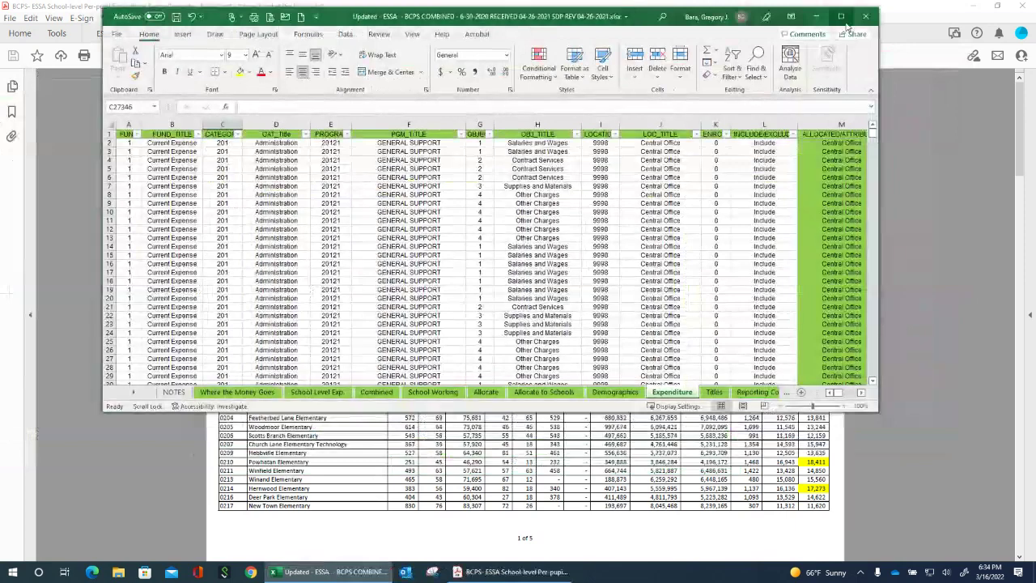
{"action": "left_click", "coordinate": [841, 16]}
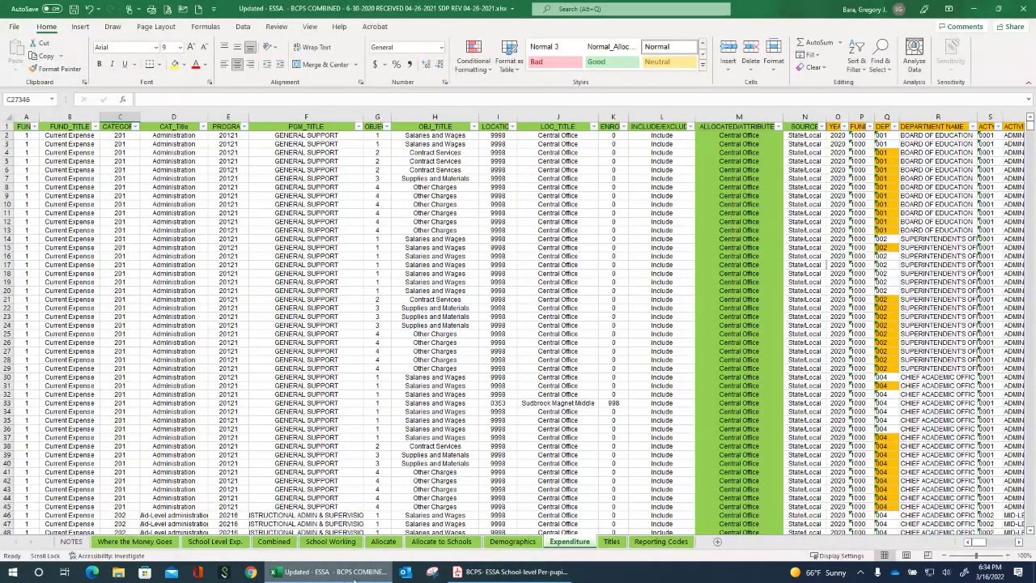
Review the per-pupil report in Acrobat through the totals on page 5, and return to the Expenditure sheet in Excel
{"action": "left_click", "coordinate": [512, 571]}
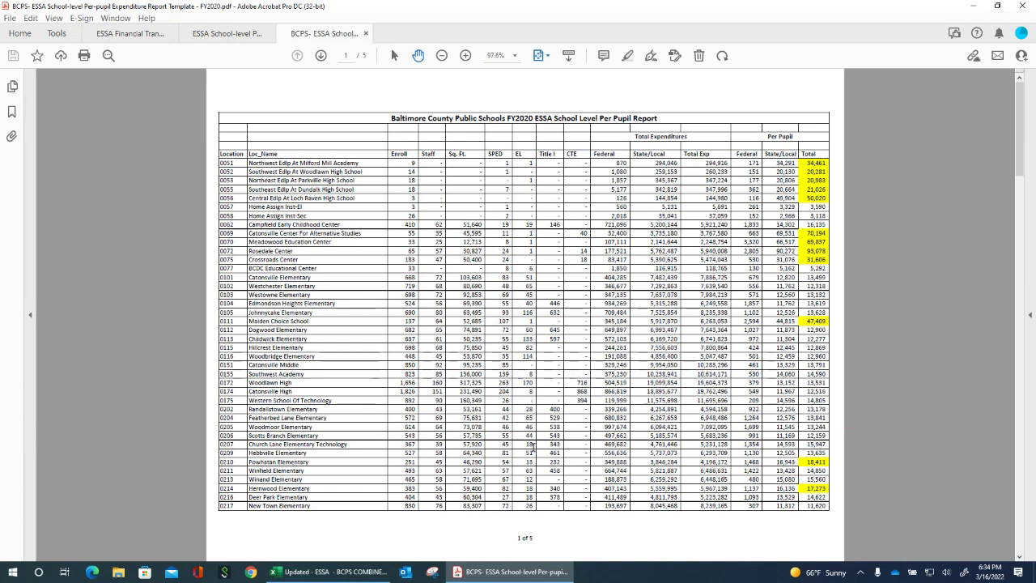
{"action": "scroll", "coordinate": [449, 249], "scroll_direction": "down", "scroll_amount": 1}
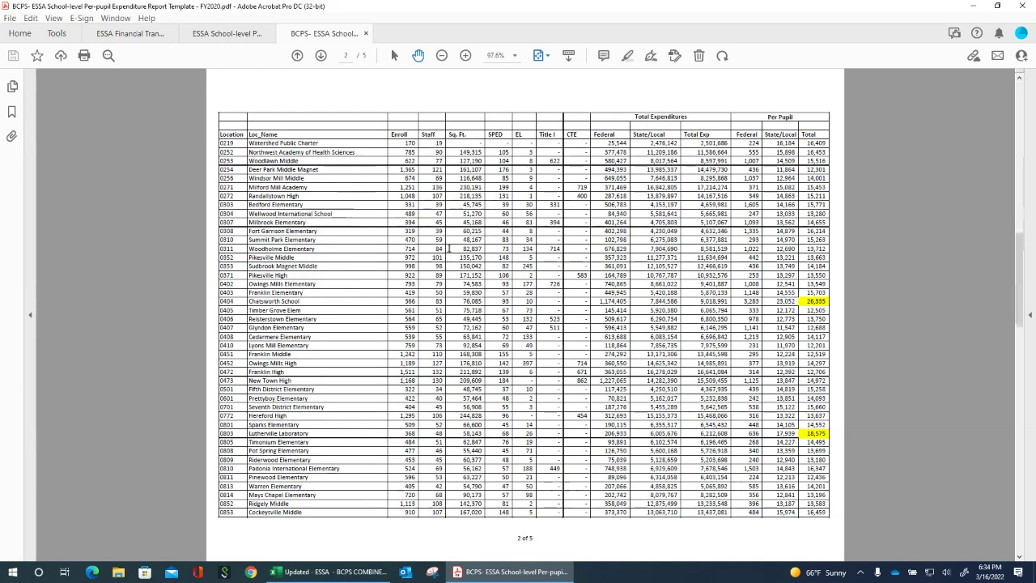
{"action": "scroll", "coordinate": [450, 248], "scroll_direction": "down", "scroll_amount": 3}
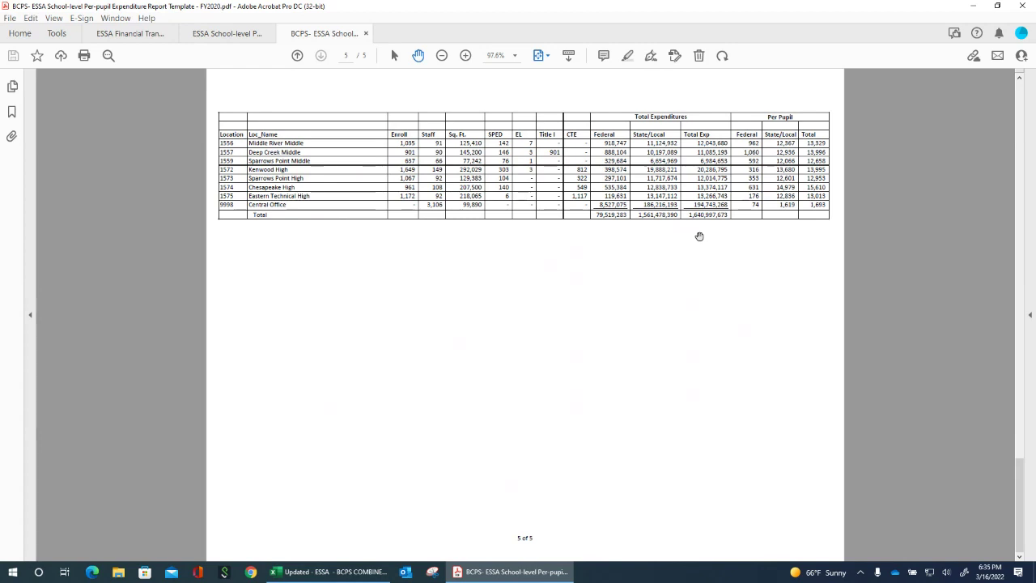
{"action": "left_click", "coordinate": [328, 572]}
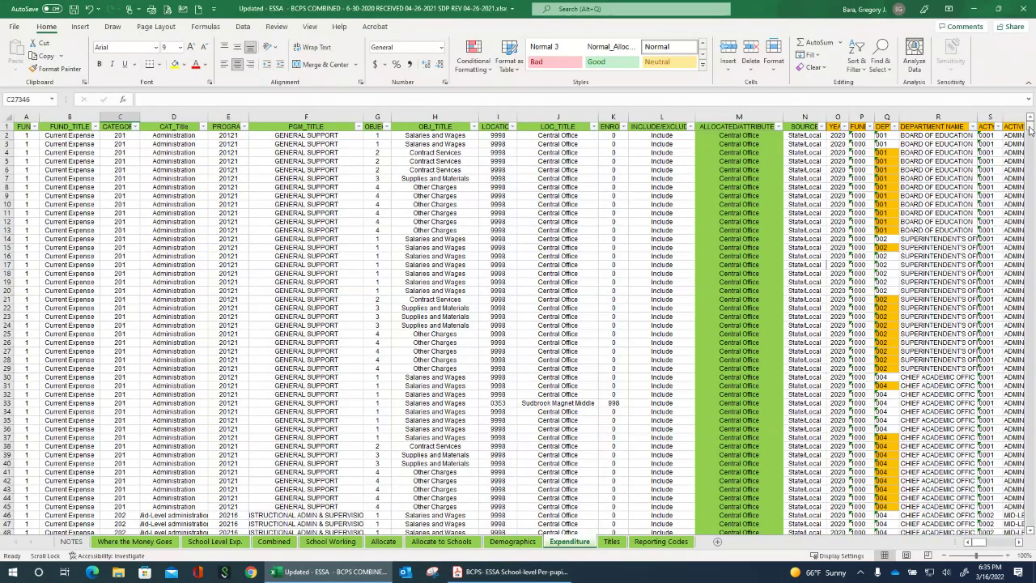
Go to the fund totals and variance checks beneath the amount column at the end of the Expenditure sheet
{"action": "left_click_drag", "start_coordinate": [1030, 130], "coordinate": [1030, 131]}
{"action": "left_click_drag", "start_coordinate": [1023, 294], "coordinate": [1024, 378]}
{"action": "scroll", "coordinate": [972, 515], "scroll_direction": "right", "scroll_amount": 6}
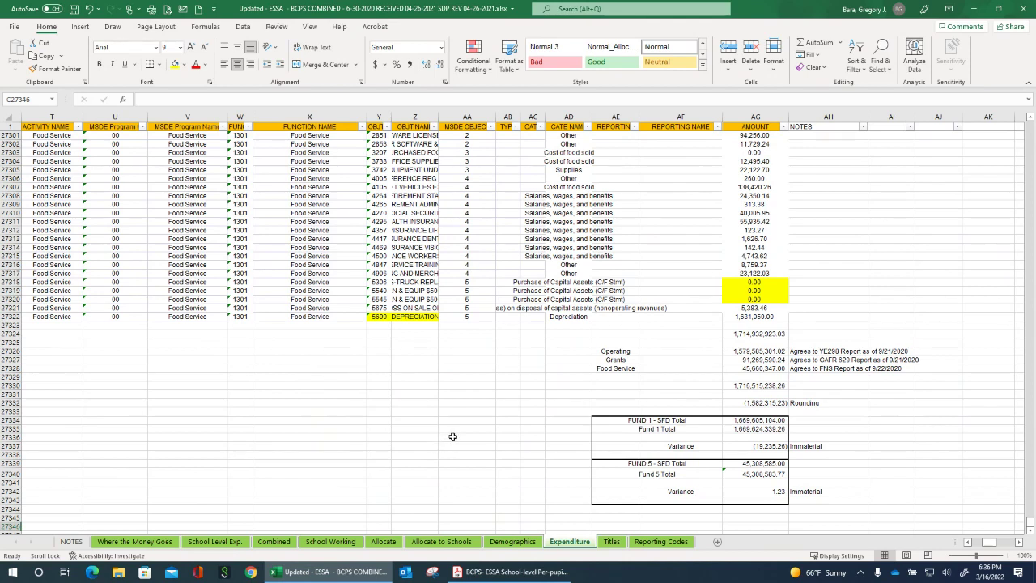
Show the School Working sheet at 120% zoom and compare its attributed and allocated data tables by school
{"action": "left_click", "coordinate": [330, 541]}
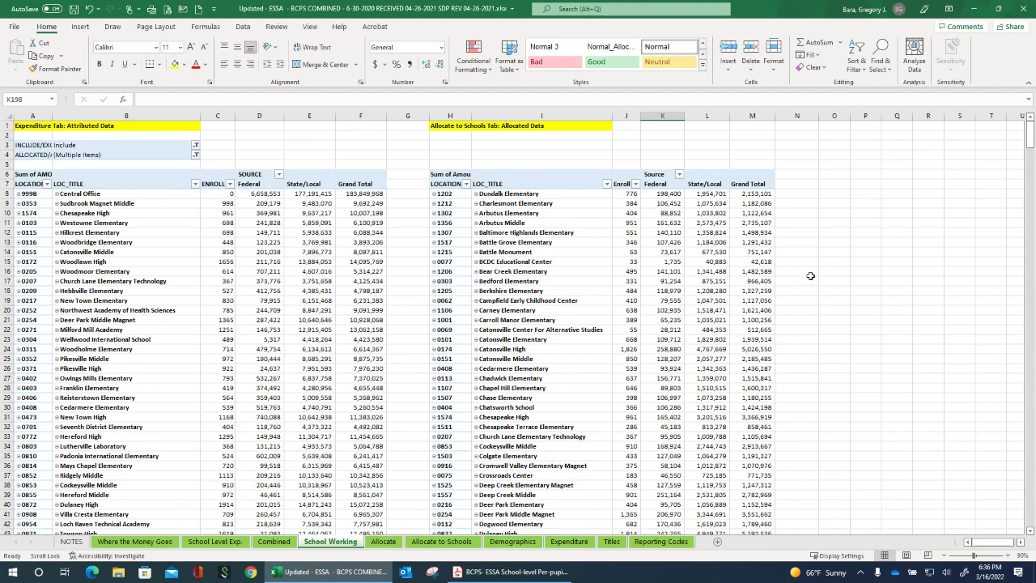
{"action": "left_click", "coordinate": [1008, 556]}
{"action": "left_click", "coordinate": [1007, 556]}
{"action": "left_click", "coordinate": [1007, 556]}
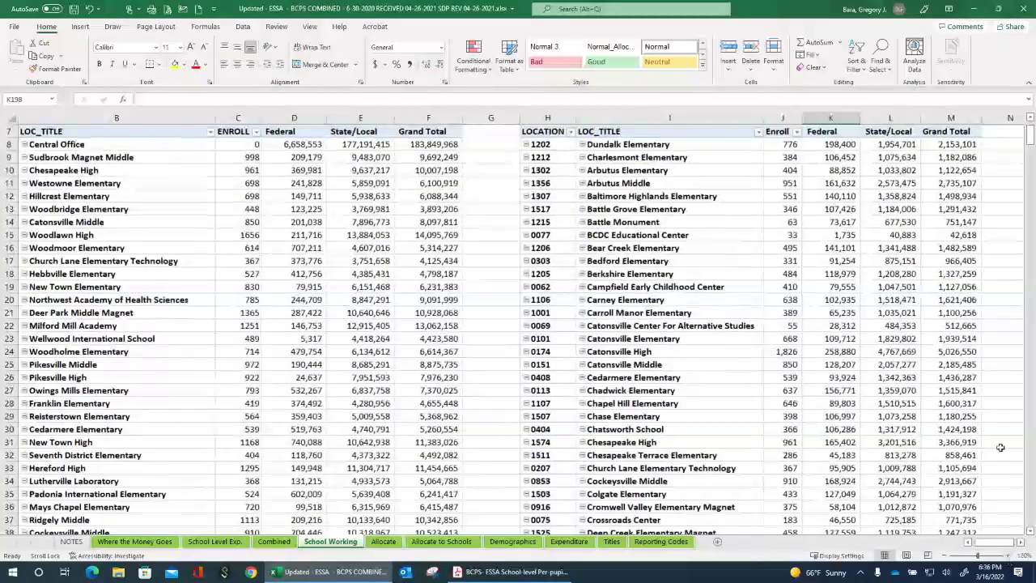
{"action": "scroll", "coordinate": [918, 368], "scroll_direction": "up", "scroll_amount": 2}
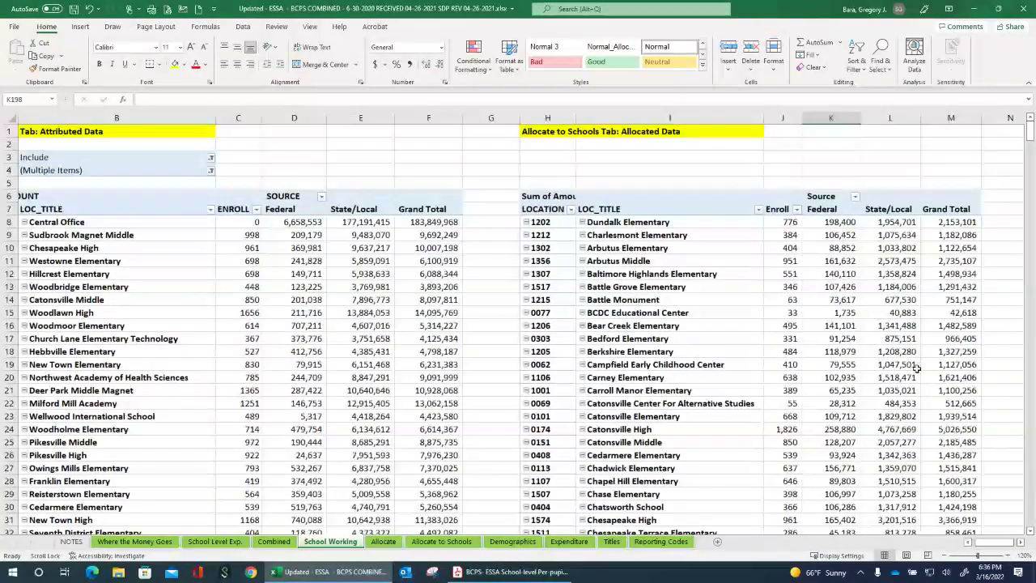
{"action": "left_click", "coordinate": [969, 542]}
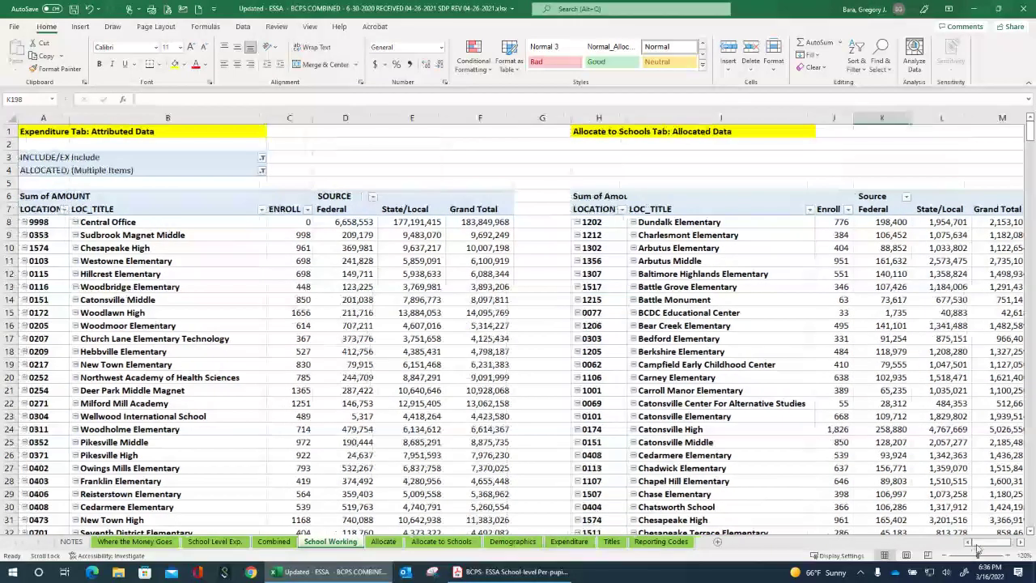
{"action": "left_click_drag", "start_coordinate": [981, 543], "coordinate": [981, 546]}
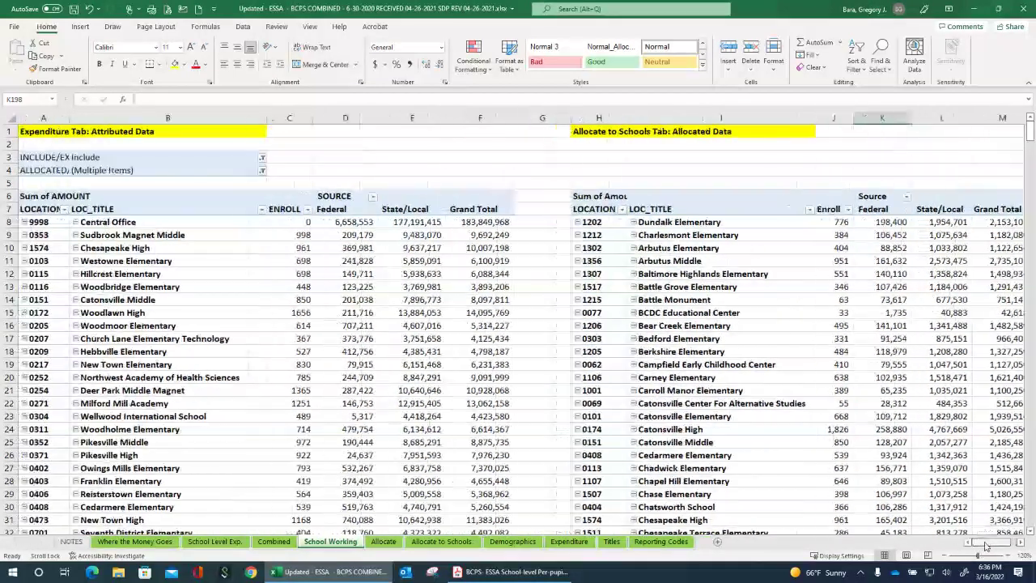
{"action": "scroll", "coordinate": [512, 310], "scroll_direction": "down", "scroll_amount": 2}
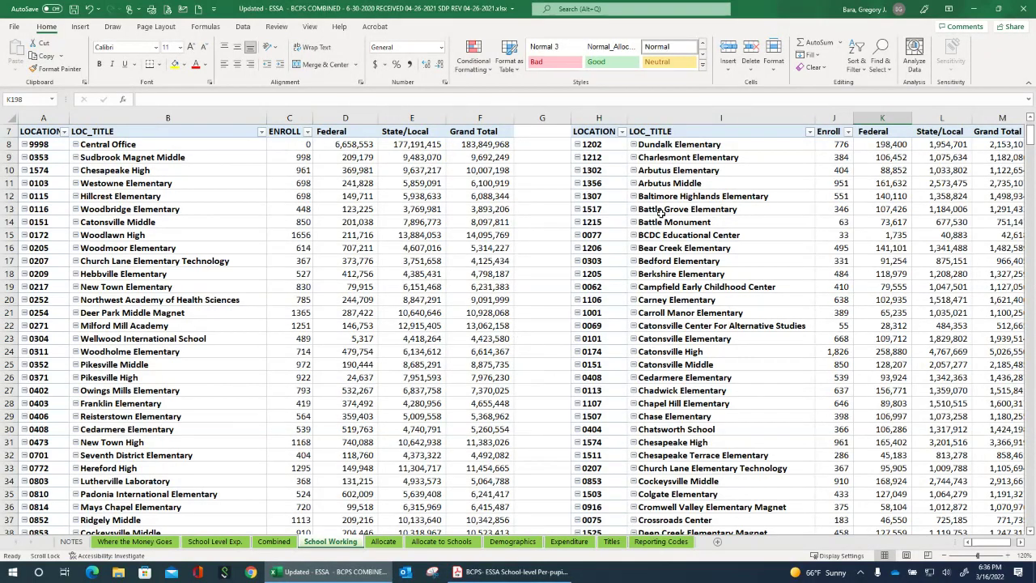
Show the Combined sheet from its heading and the first school rows
{"action": "left_click", "coordinate": [273, 540]}
{"action": "scroll", "coordinate": [287, 240], "scroll_direction": "up", "scroll_amount": 18}
{"action": "scroll", "coordinate": [290, 240], "scroll_direction": "up", "scroll_amount": 20}
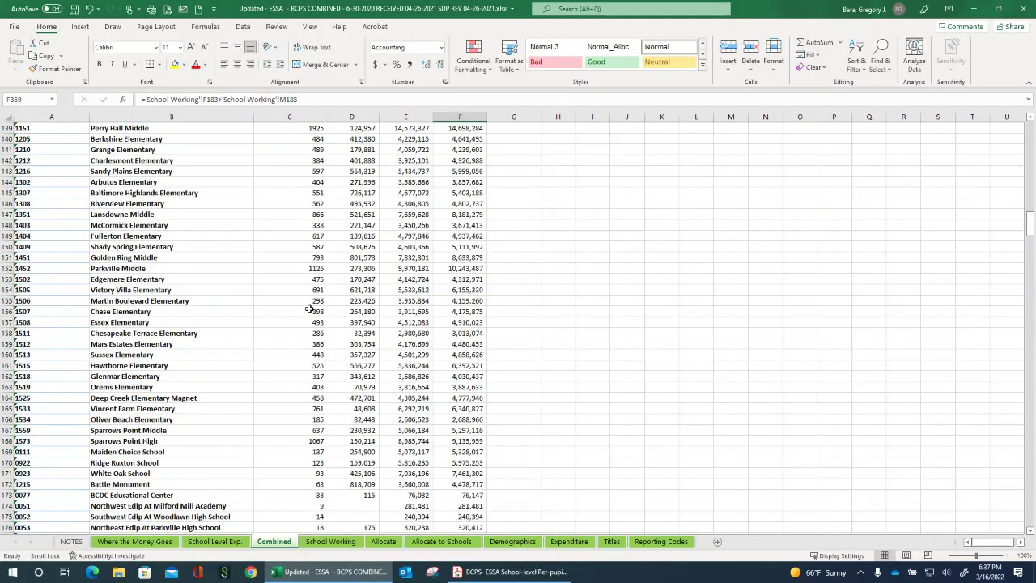
{"action": "scroll", "coordinate": [310, 310], "scroll_direction": "up", "scroll_amount": 20}
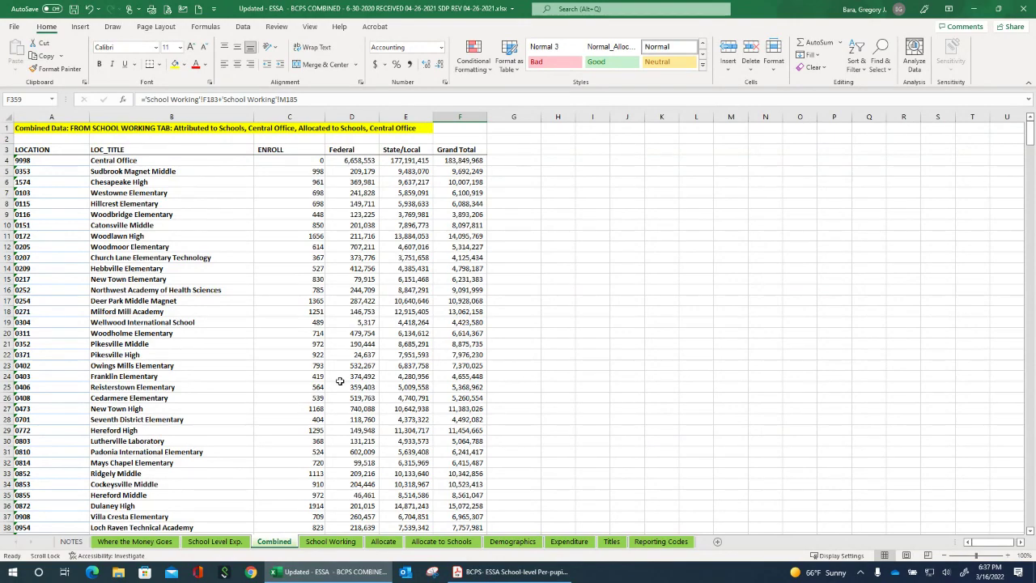
Show the start of the School Level Exp. sheet and select the first school's per-pupil total in cell J5
{"action": "left_click", "coordinate": [212, 544]}
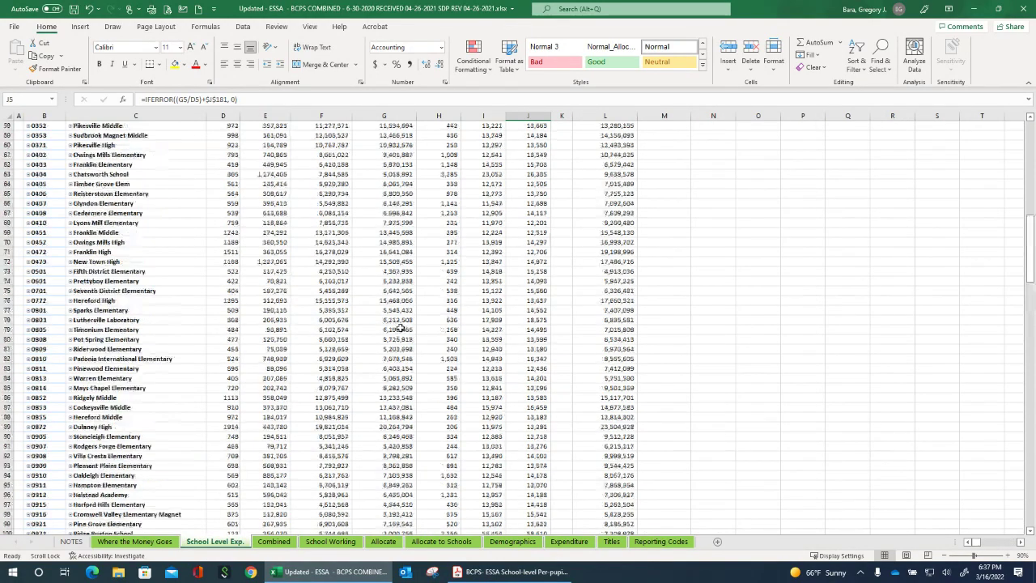
{"action": "scroll", "coordinate": [400, 327], "scroll_direction": "up", "scroll_amount": 19}
{"action": "left_click", "coordinate": [680, 215]}
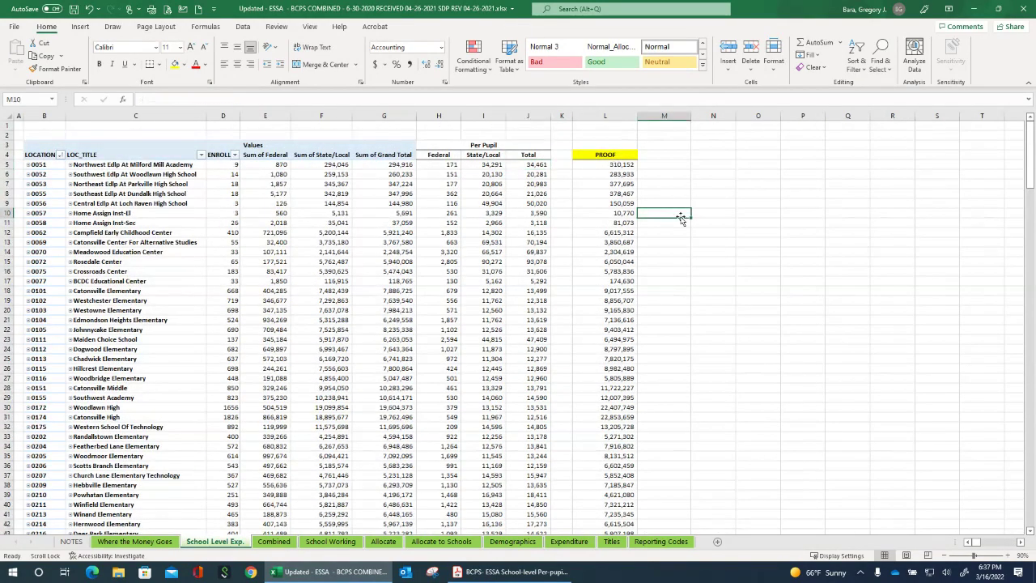
{"action": "key", "text": "Up"}
{"action": "key", "text": "Up"}
{"action": "key", "text": "Up"}
{"action": "key", "text": "Up"}
{"action": "key", "text": "Up"}
{"action": "key", "text": "Left"}
{"action": "key", "text": "Left"}
{"action": "key", "text": "Left"}
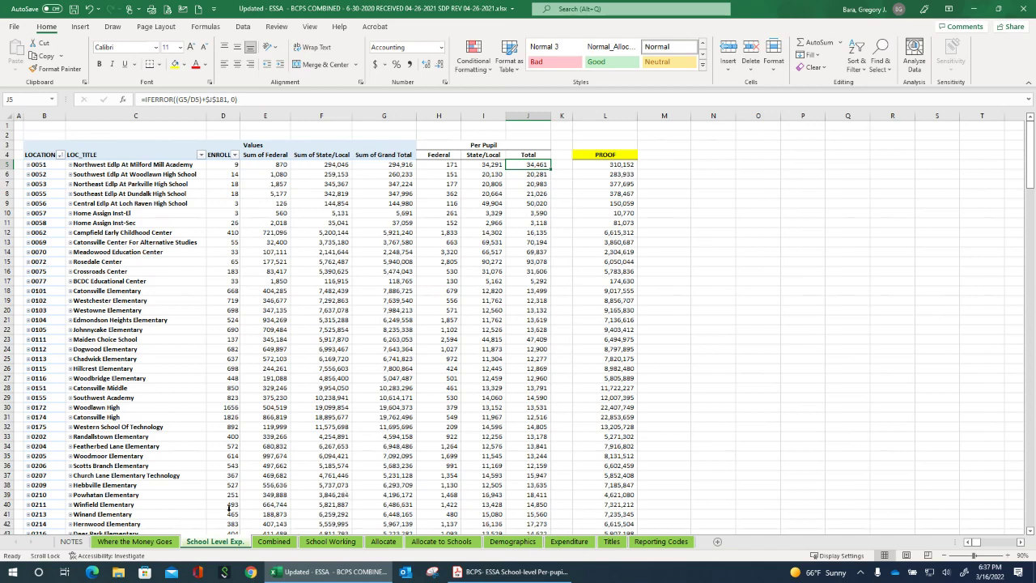
Check the Where the Money Goes sheet, return to School Level Exp., and inspect Rosedale Center's proof and per-pupil total formulas
{"action": "left_click", "coordinate": [150, 542]}
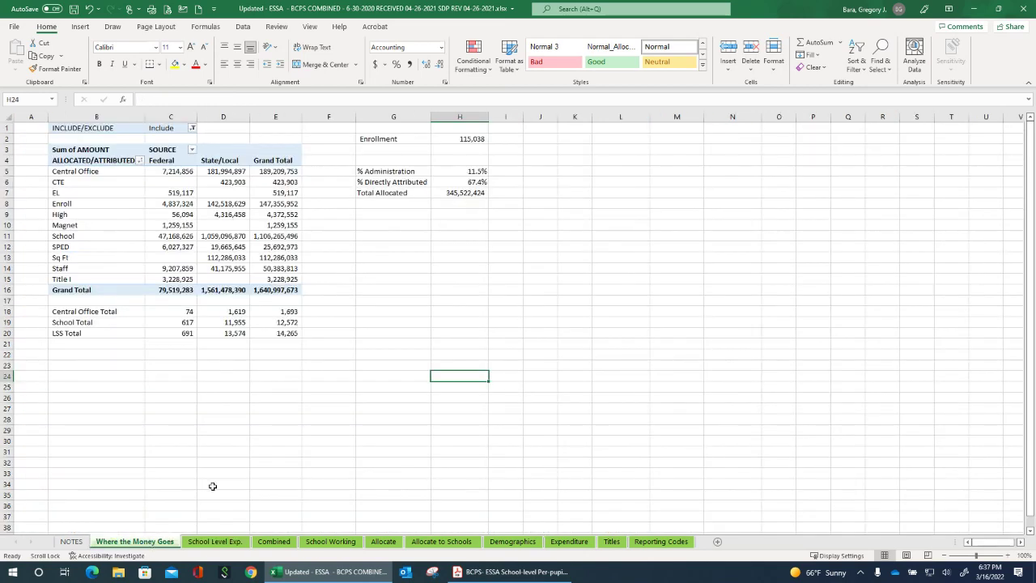
{"action": "left_click", "coordinate": [231, 541]}
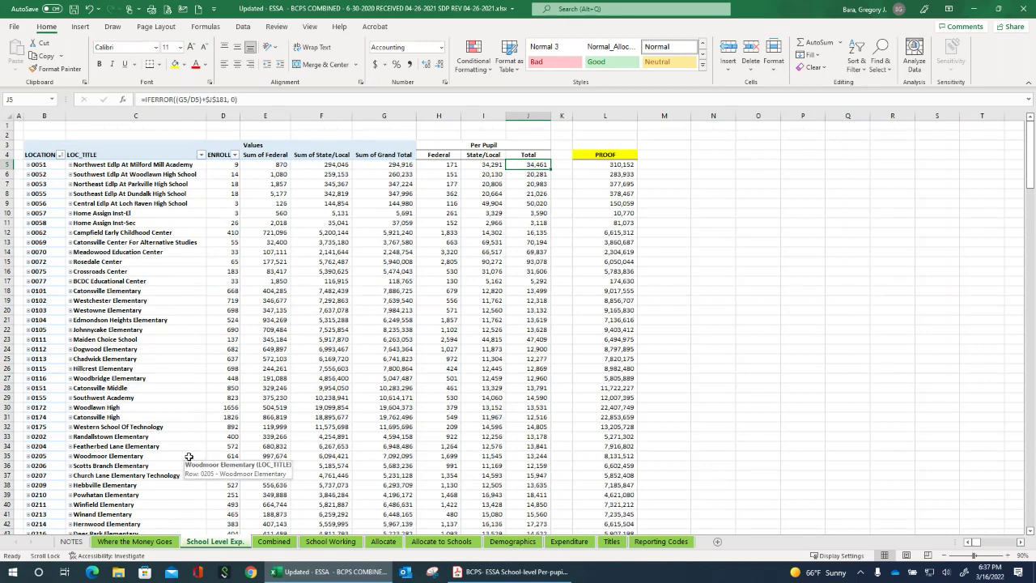
{"action": "key", "text": "XF86AudioLowerVolume"}
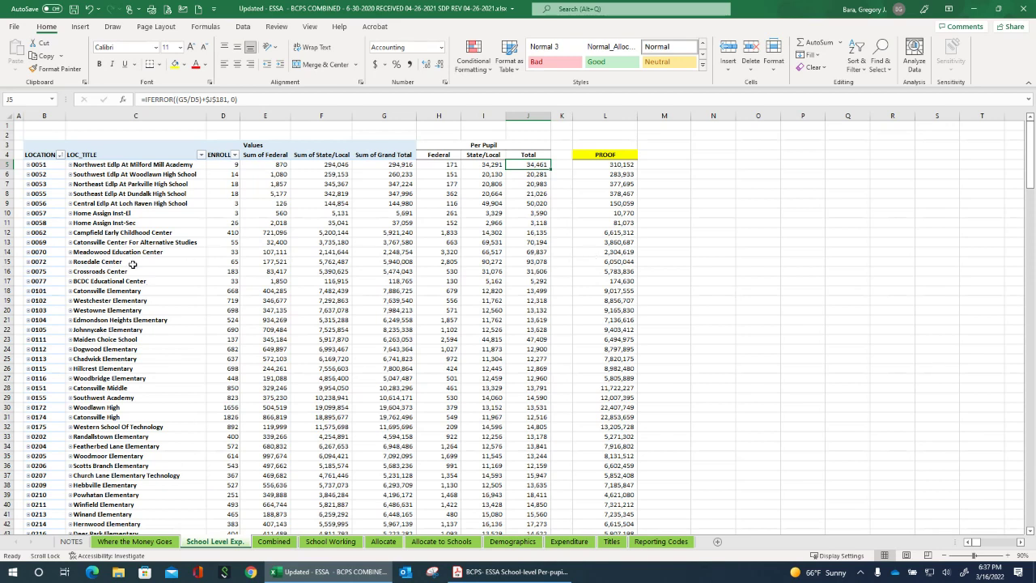
{"action": "left_click", "coordinate": [609, 263]}
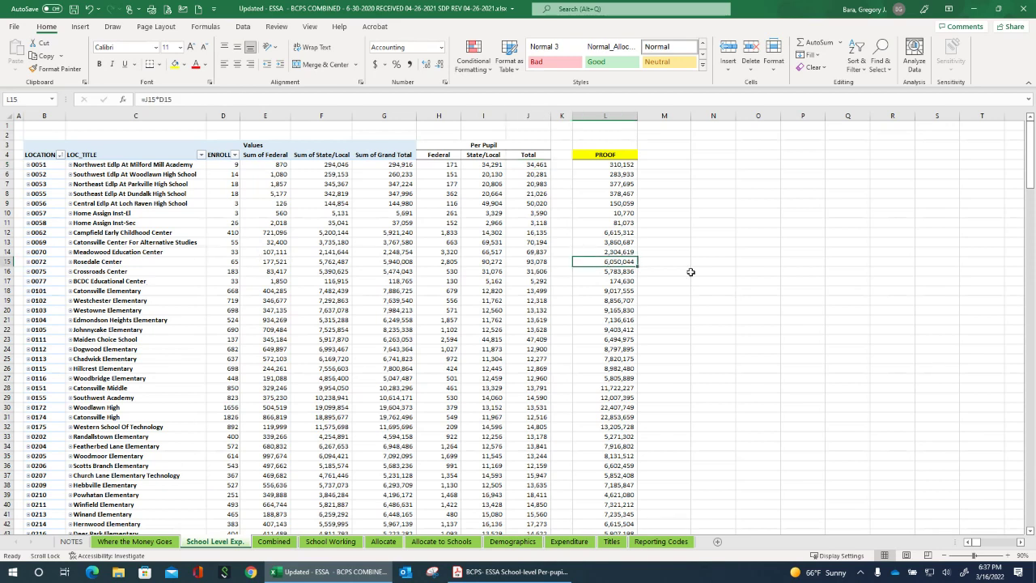
{"action": "left_click", "coordinate": [520, 262]}
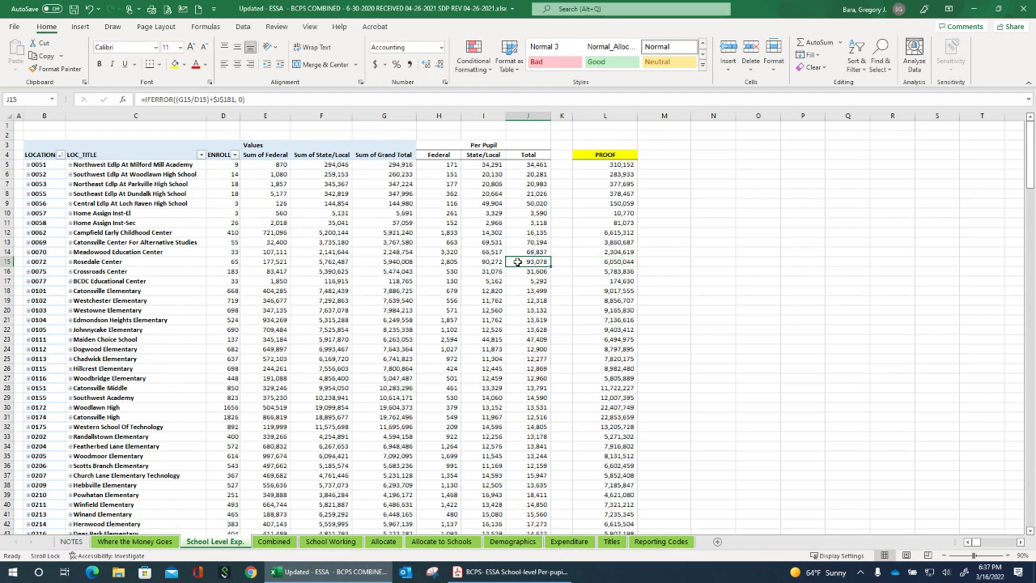
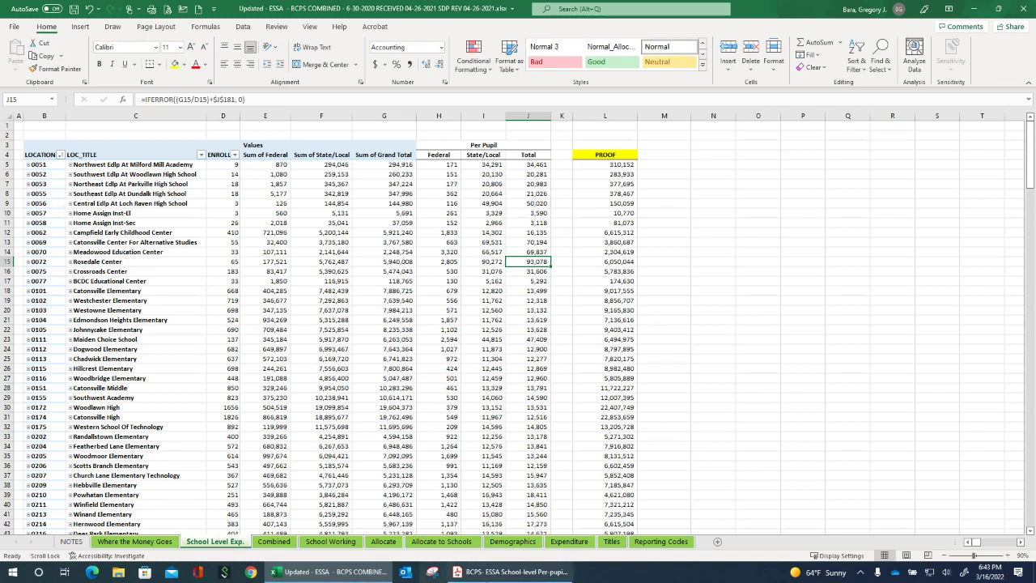
Switch to the FY2020 per-pupil report in Acrobat and highlight the Arbutus Elementary and Halethorpe Elementary rows on page 4
{"action": "mouse_move", "coordinate": [542, 576]}
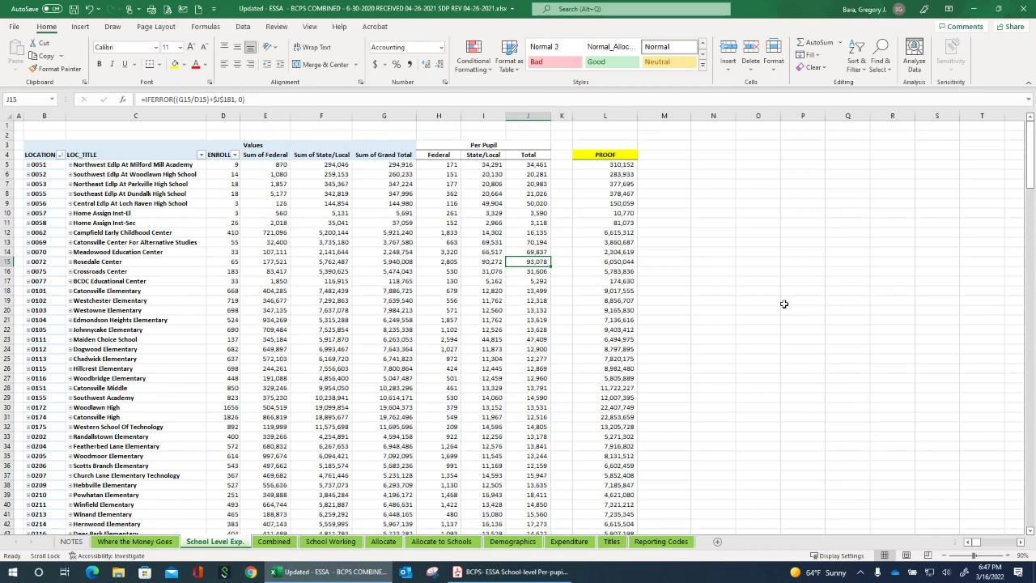
{"action": "left_click", "coordinate": [512, 571]}
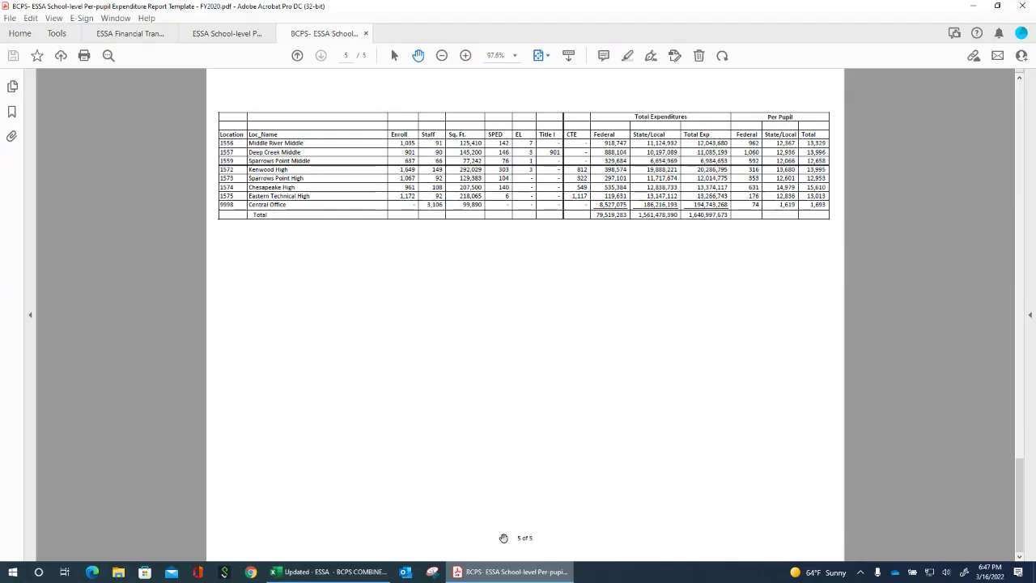
{"action": "scroll", "coordinate": [504, 538], "scroll_direction": "up", "scroll_amount": 20}
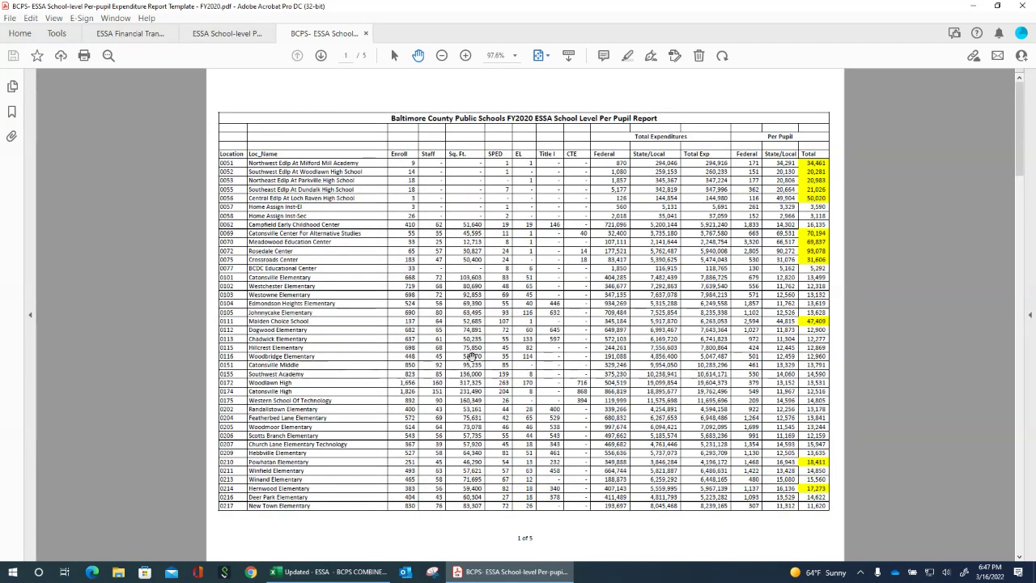
{"action": "scroll", "coordinate": [473, 356], "scroll_direction": "down", "scroll_amount": 15}
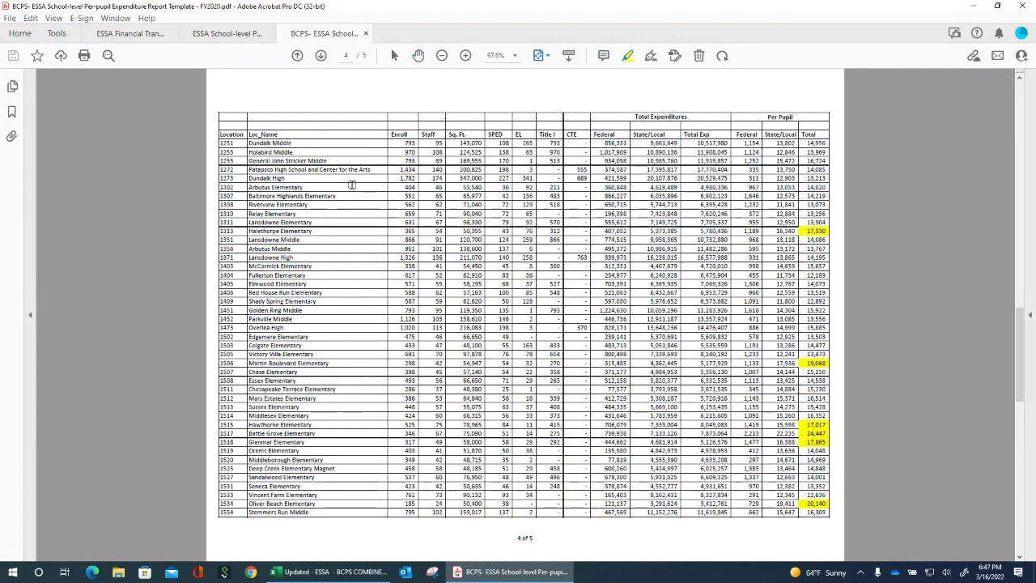
{"action": "left_click_drag", "start_coordinate": [352, 186], "coordinate": [786, 199]}
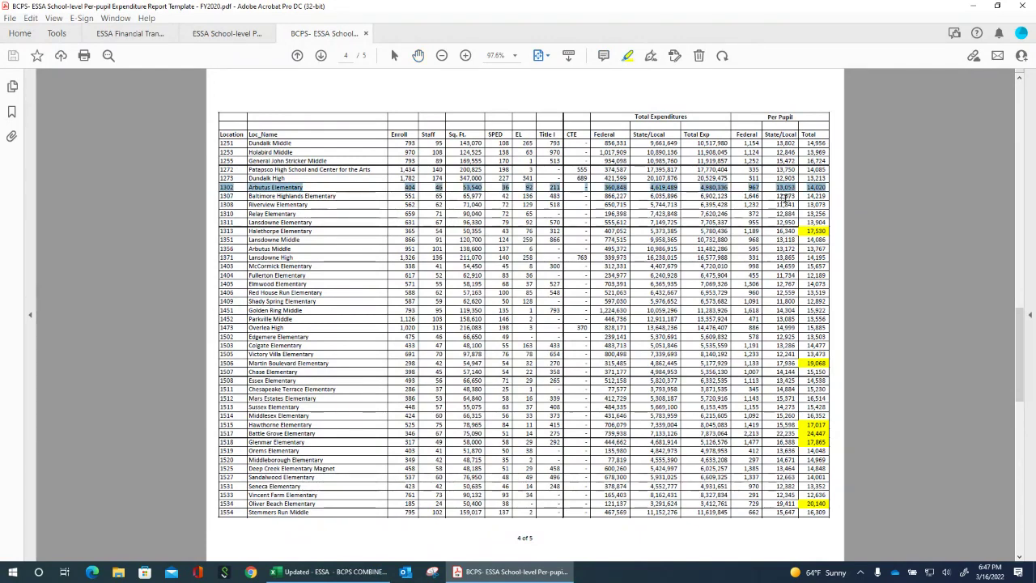
{"action": "left_click_drag", "start_coordinate": [220, 231], "coordinate": [826, 229]}
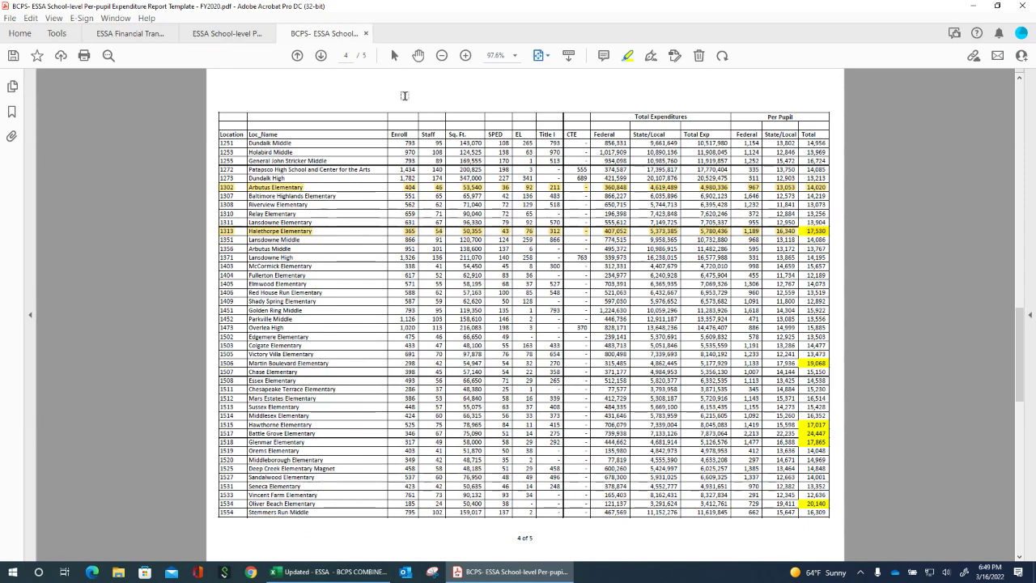
View page 5 of the per-pupil report, the reporting manual's cover, and the key points in the ESSA Financial Transparency Reporting document
{"action": "key", "text": "space"}
{"action": "scroll", "coordinate": [863, 130], "scroll_direction": "down", "scroll_amount": 3}
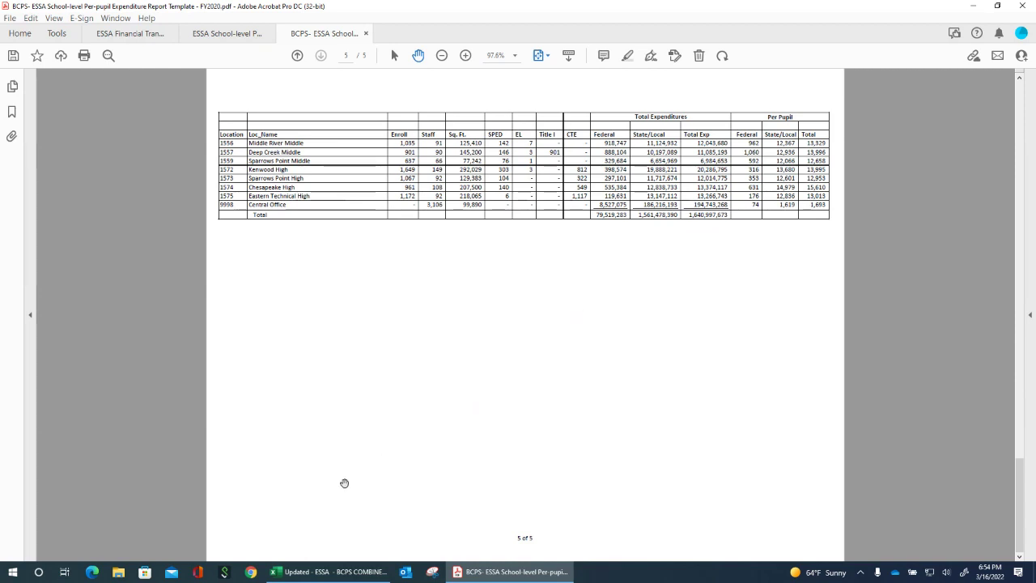
{"action": "mouse_move", "coordinate": [328, 577]}
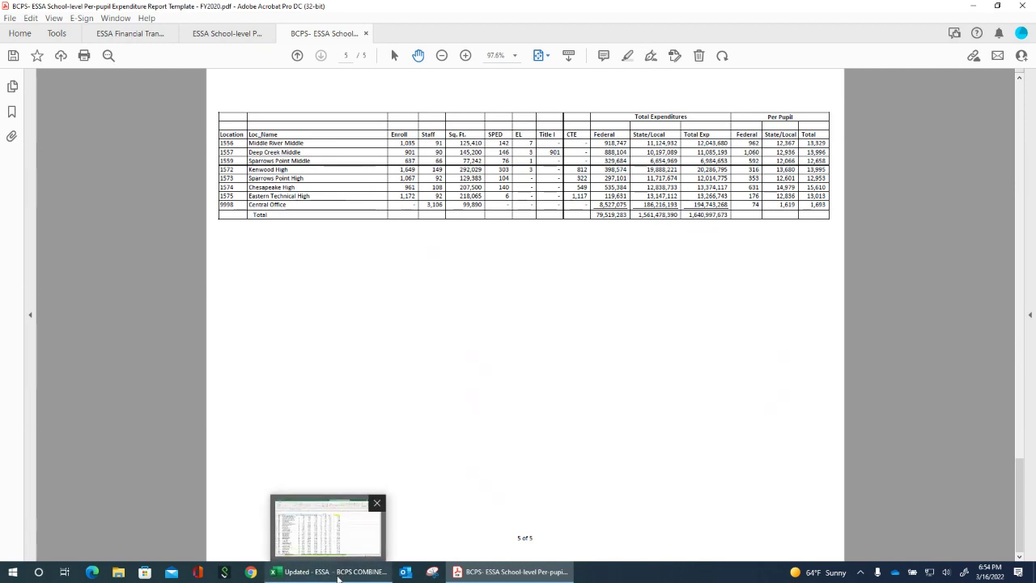
{"action": "left_click", "coordinate": [218, 34]}
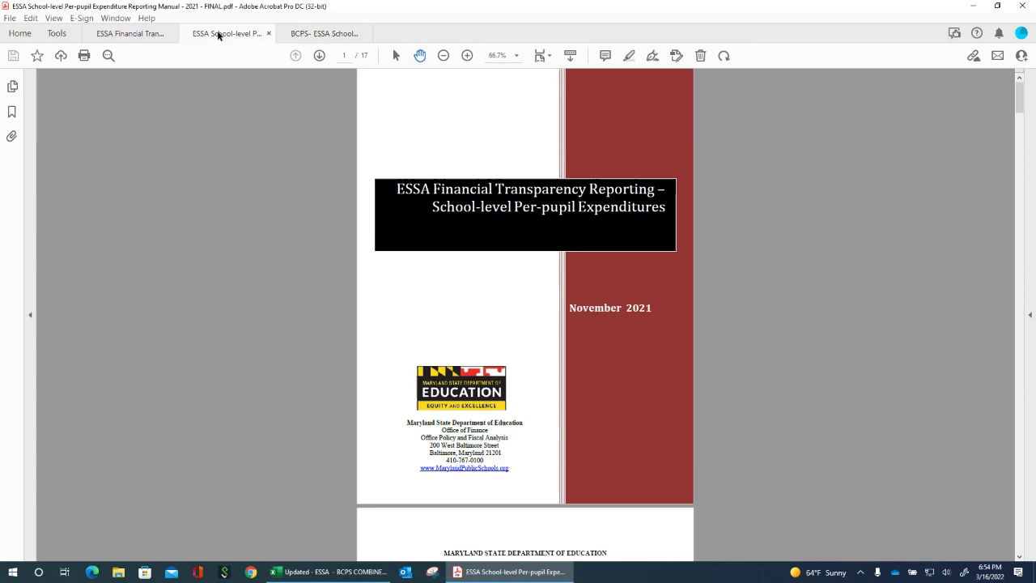
{"action": "left_click", "coordinate": [146, 34]}
{"action": "scroll", "coordinate": [243, 242], "scroll_direction": "down", "scroll_amount": 3}
{"action": "scroll", "coordinate": [261, 264], "scroll_direction": "down", "scroll_amount": 5}
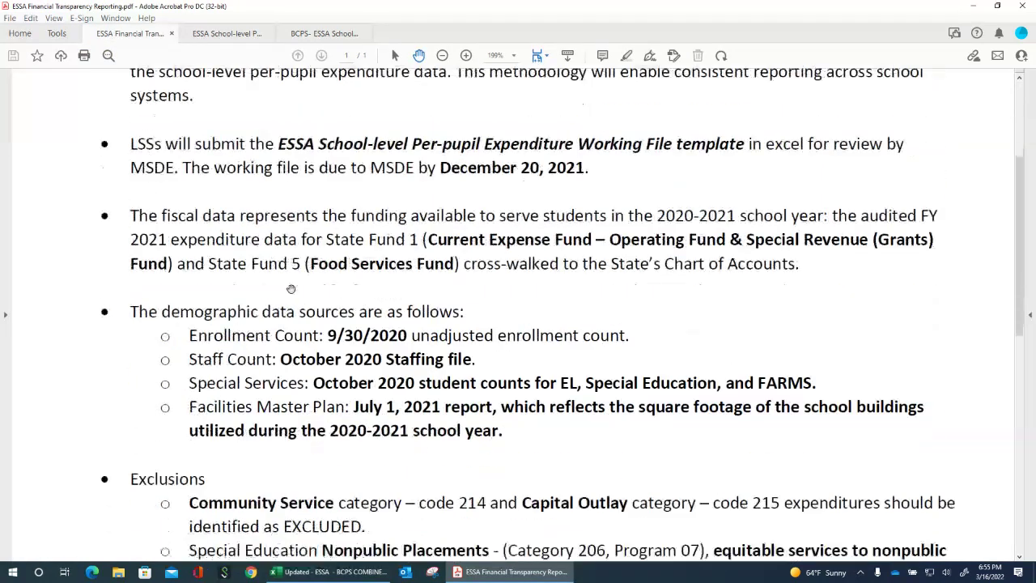
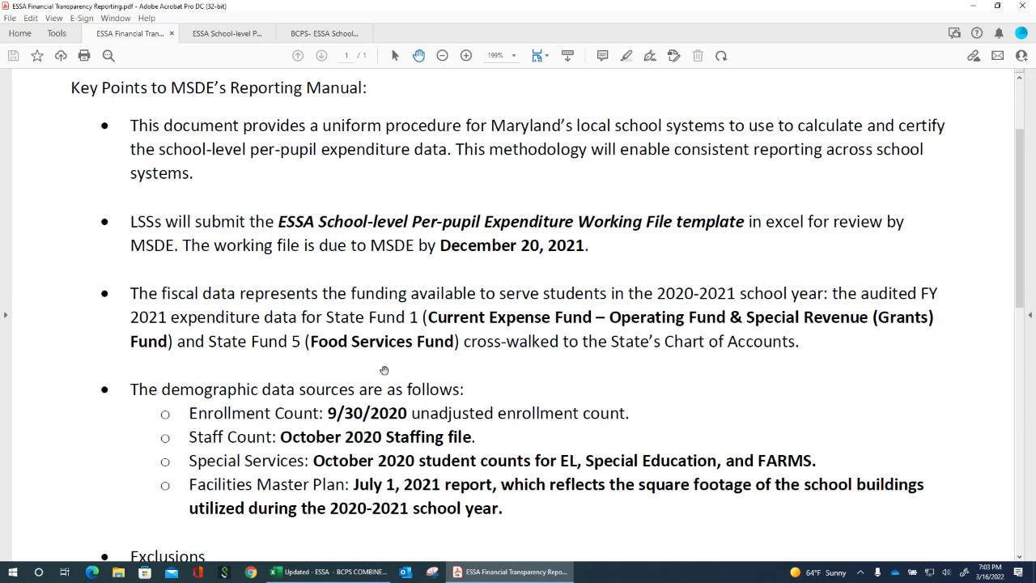
Switch to the Excel workbook and look through the Demographics sheet's school rows down to the totals
{"action": "mouse_move", "coordinate": [339, 576]}
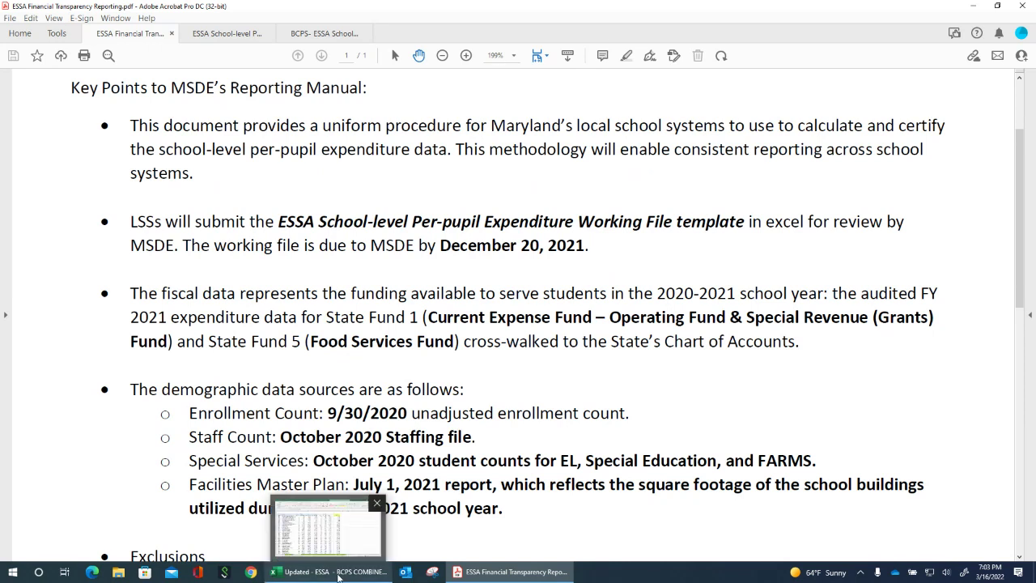
{"action": "left_click", "coordinate": [338, 575]}
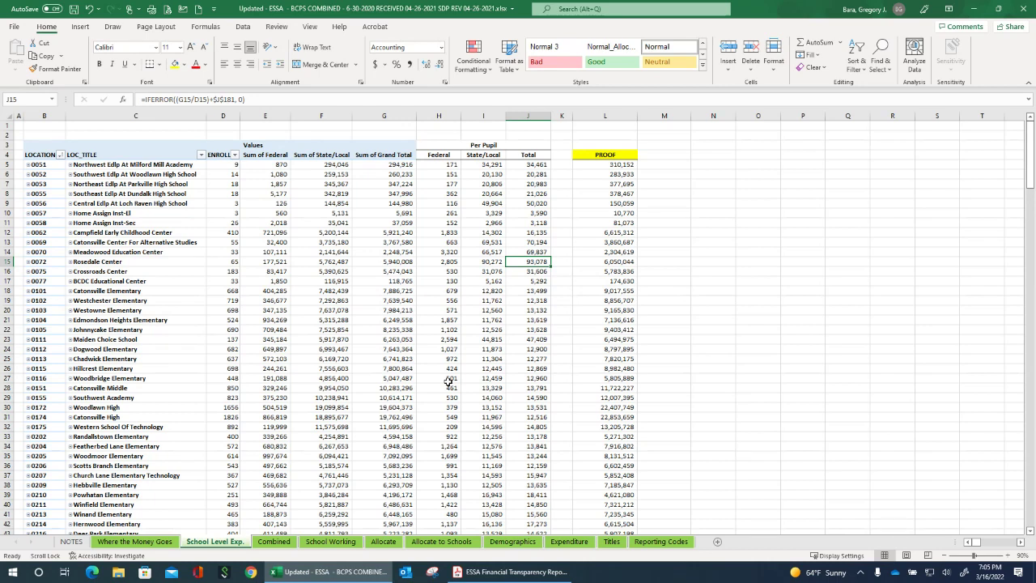
{"action": "left_click", "coordinate": [525, 541]}
{"action": "scroll", "coordinate": [161, 325], "scroll_direction": "down", "scroll_amount": 9}
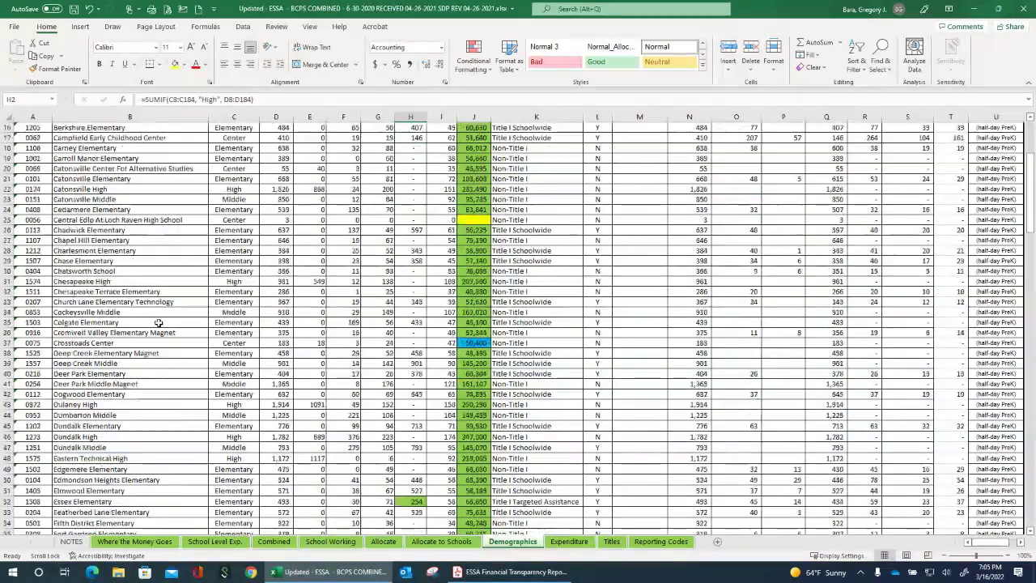
{"action": "scroll", "coordinate": [161, 326], "scroll_direction": "down", "scroll_amount": 13}
{"action": "scroll", "coordinate": [183, 332], "scroll_direction": "down", "scroll_amount": 20}
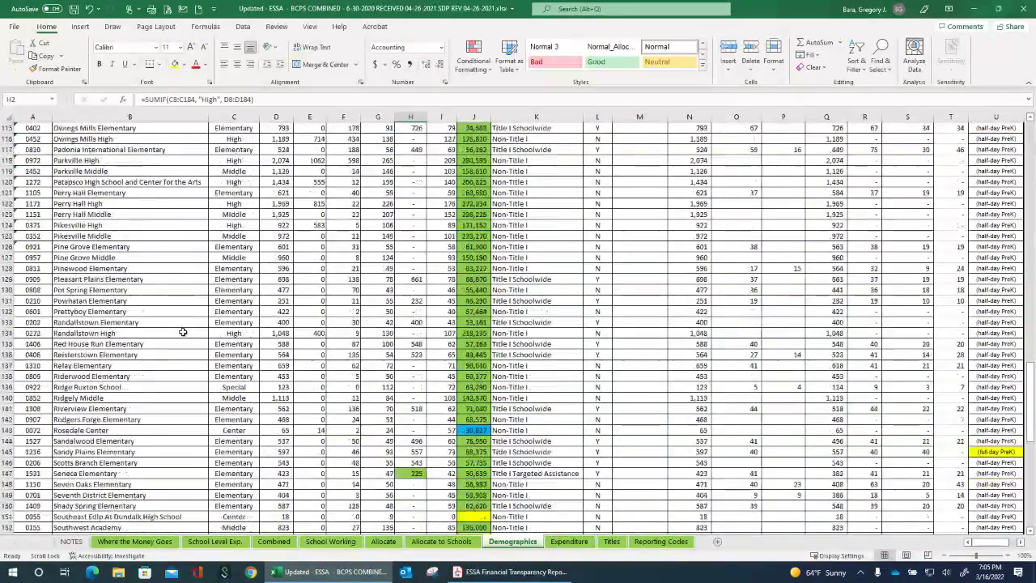
{"action": "scroll", "coordinate": [183, 333], "scroll_direction": "up", "scroll_amount": 2}
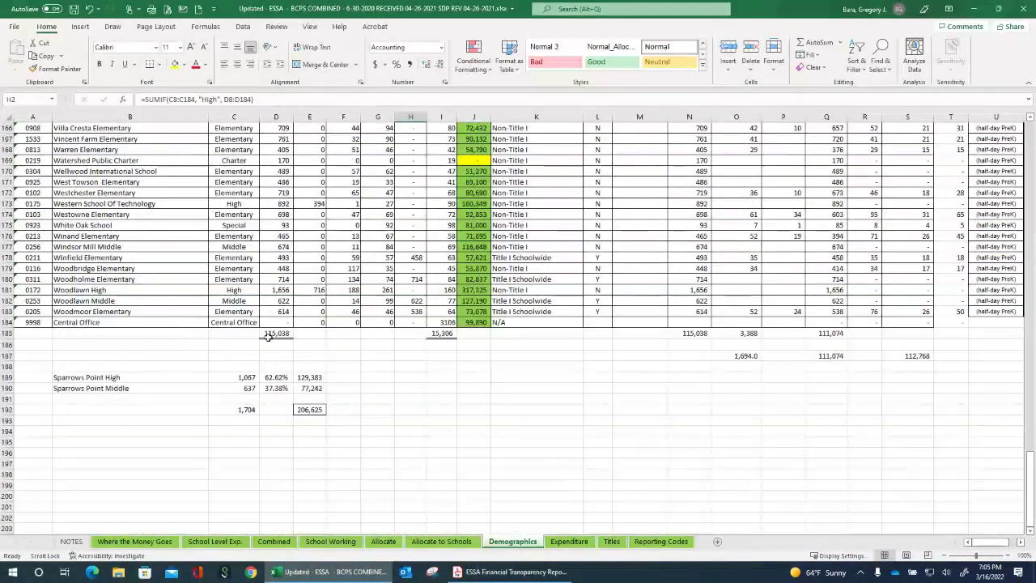
Inspect the enrollment and staff totals in row 185, ending with the enrollment total in cell D185 selected
{"action": "left_click", "coordinate": [275, 332]}
{"action": "left_click", "coordinate": [442, 333]}
{"action": "left_click", "coordinate": [461, 387]}
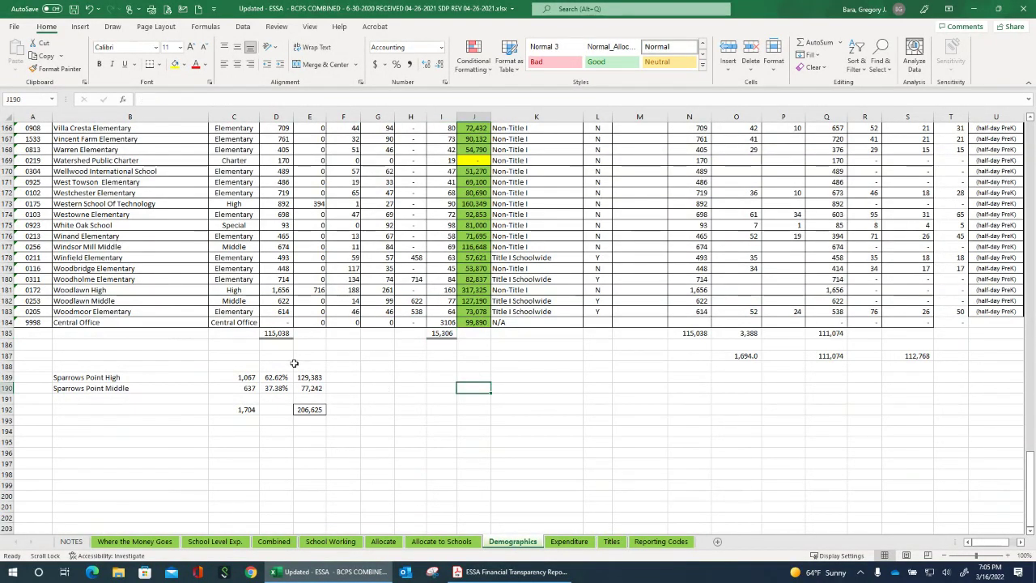
{"action": "left_click", "coordinate": [271, 334]}
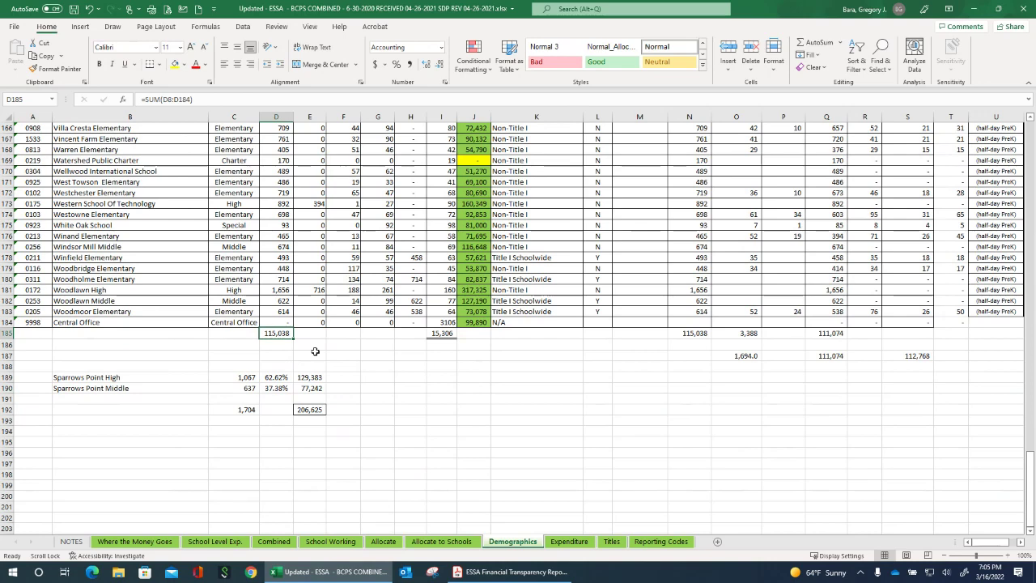